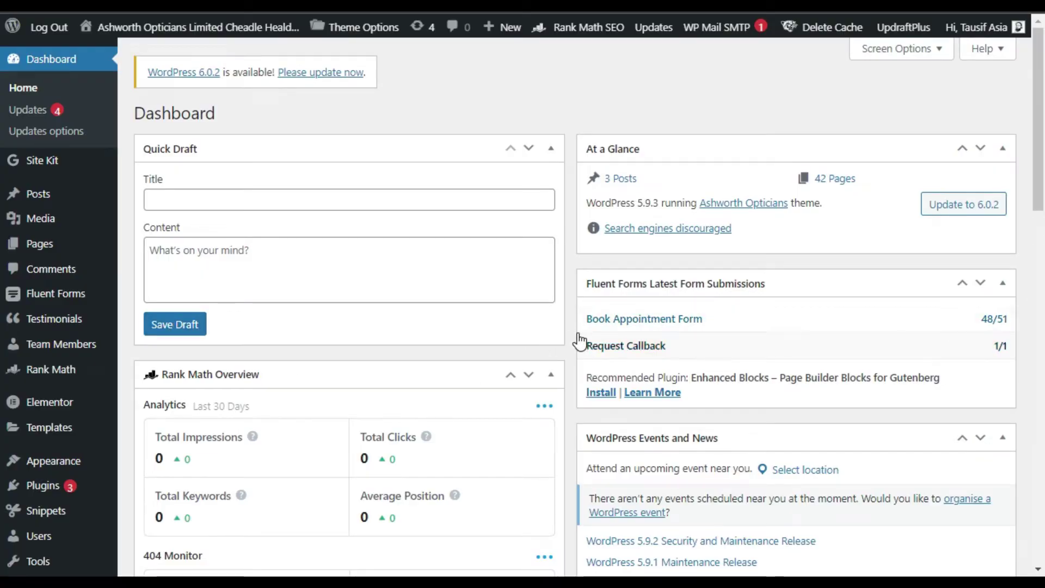
Search installable plugins for 'unlimited elements' and confirm Unlimited Elements For Elementor shows Active.
mouse_move(33, 486)
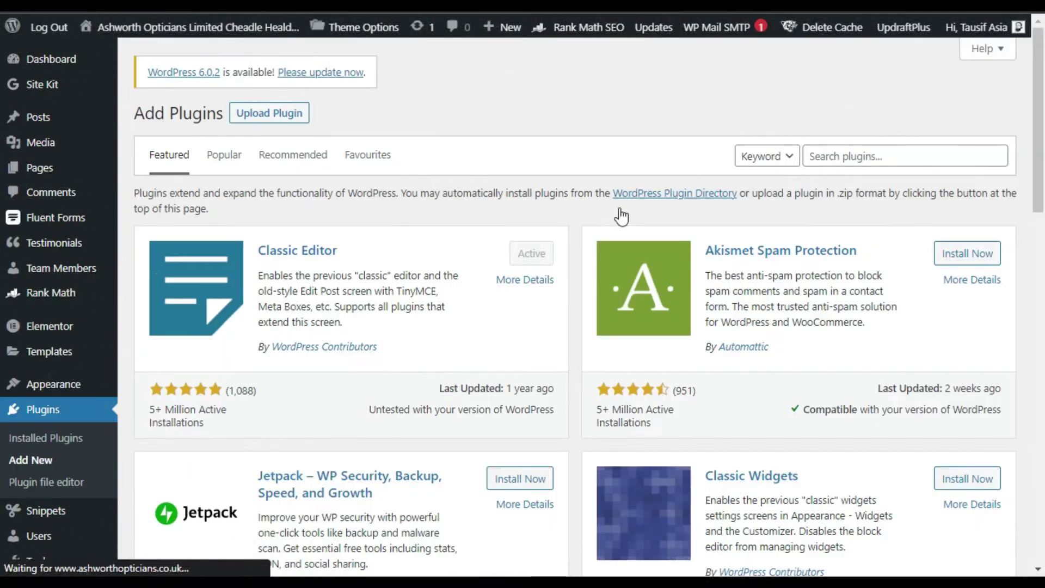
left_click(855, 155)
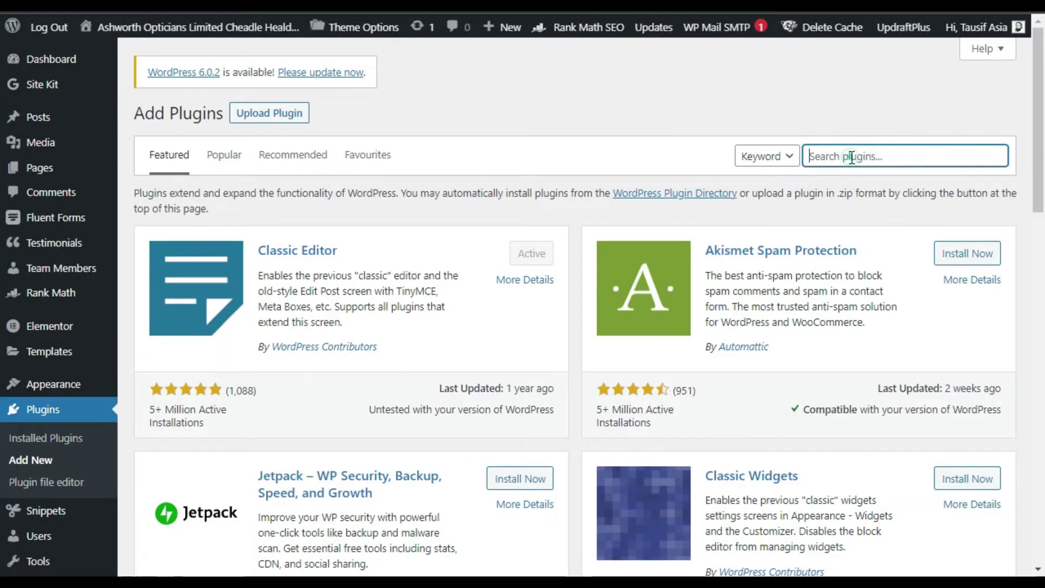
type("unlimited elements")
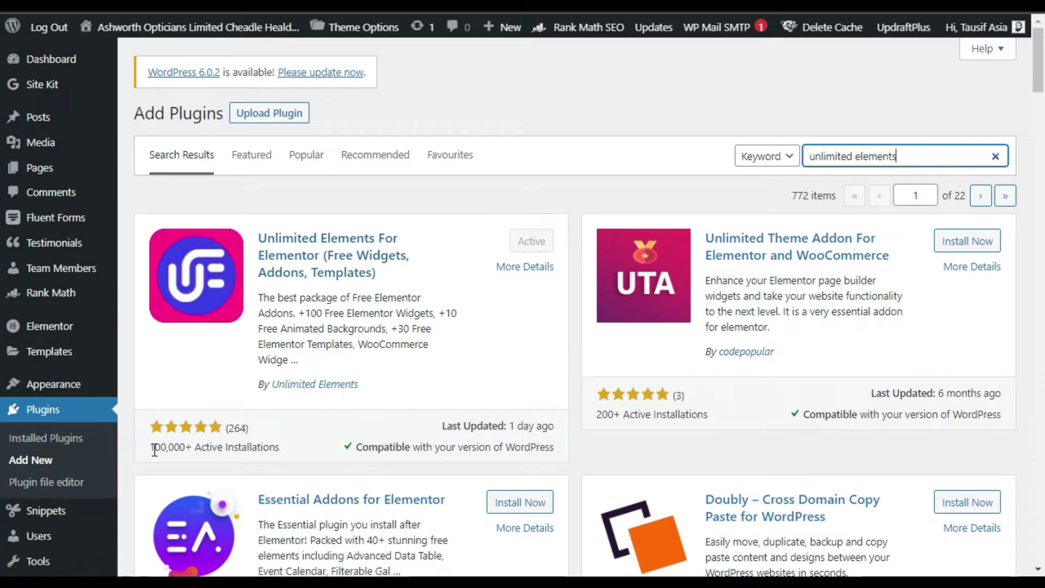
left_click_drag(150, 447, 173, 450)
left_click(188, 451)
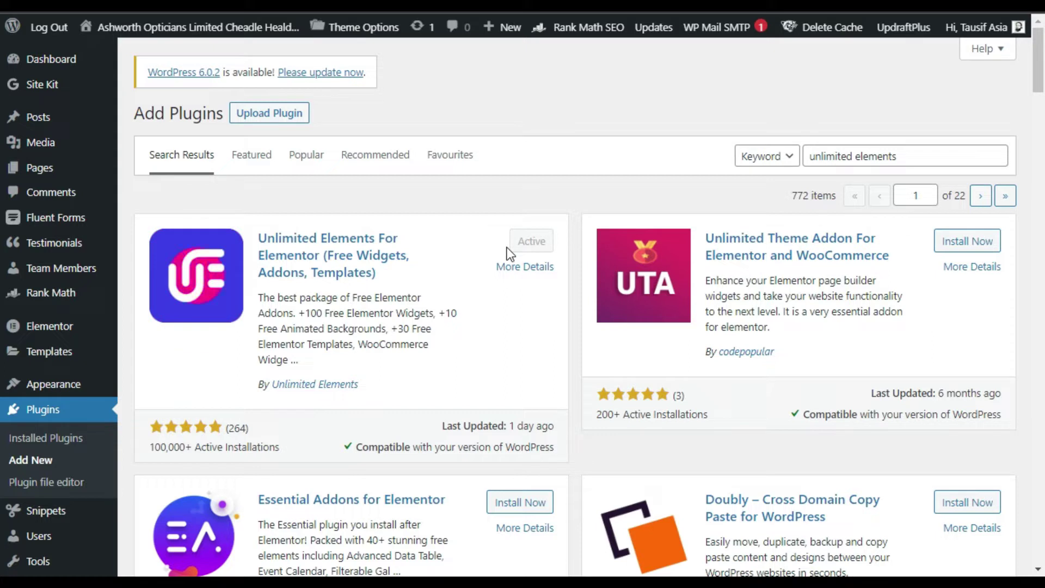
Open the Unlimited Elements Widgets library from the admin sidebar in a new browser tab.
scroll(508, 247, "down", 2)
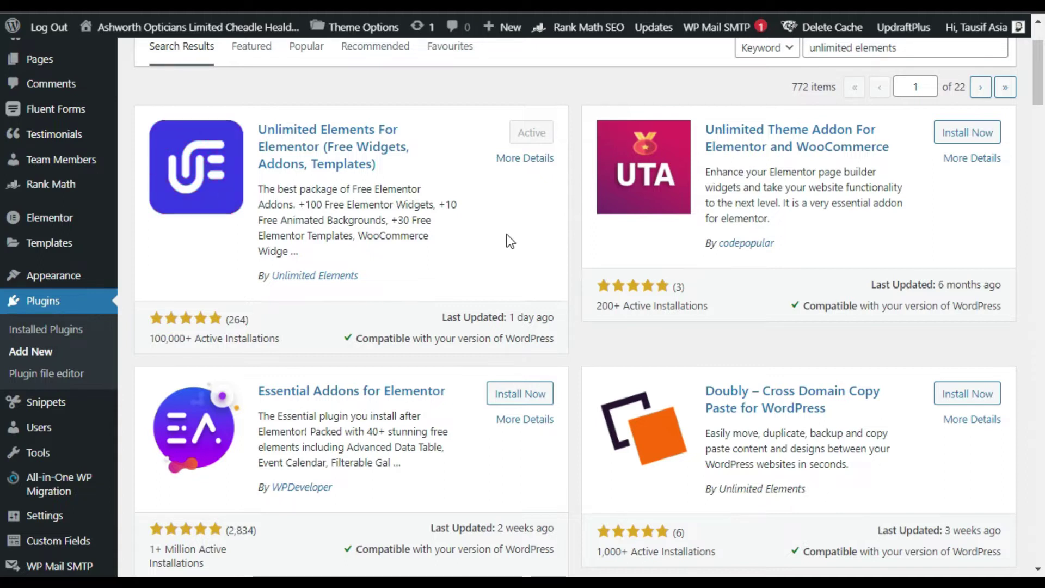
scroll(378, 247, "up", 2)
scroll(375, 256, "down", 8)
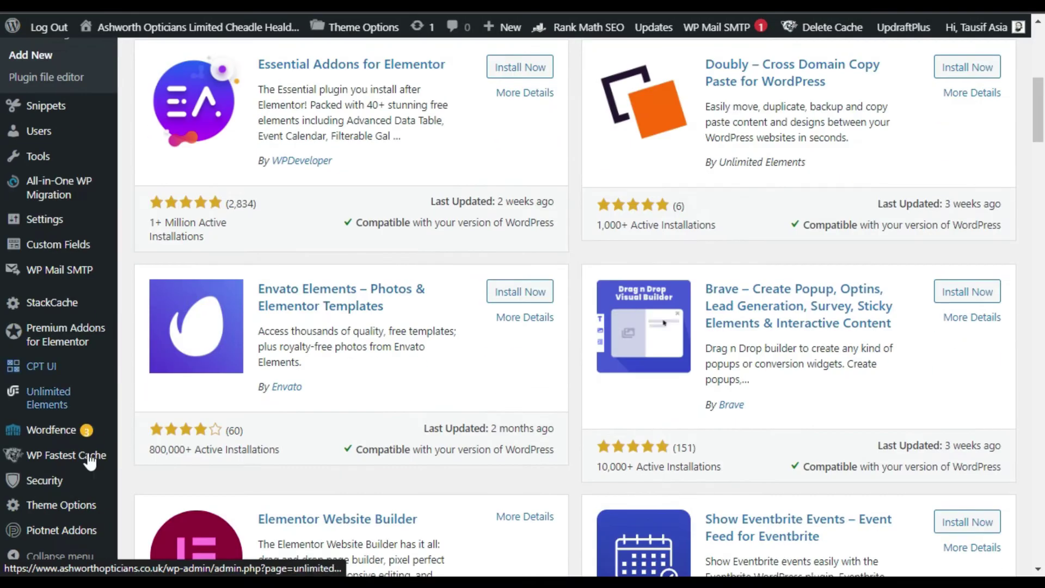
scroll(90, 461, "down", 2)
mouse_move(45, 412)
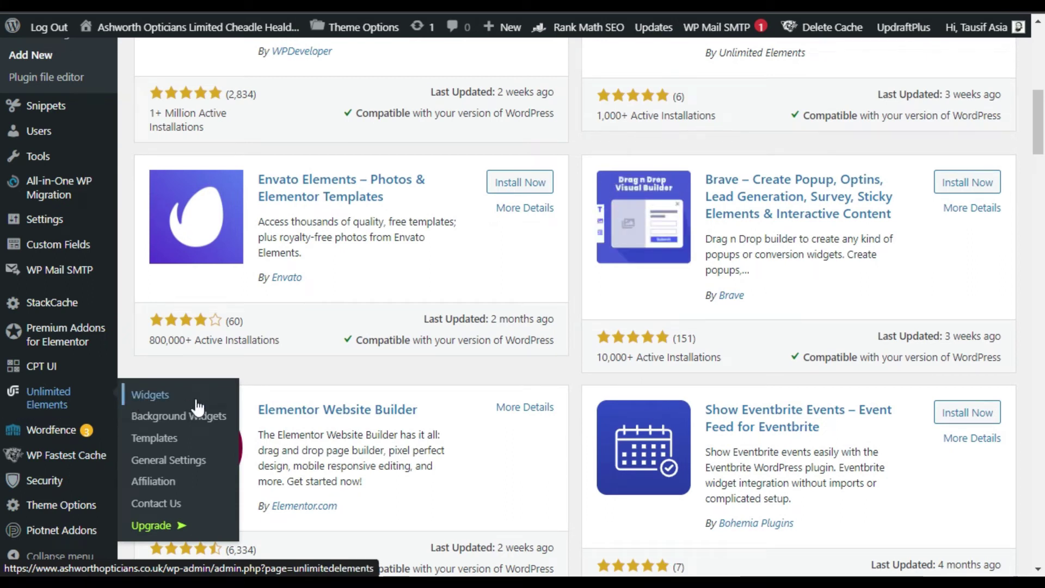
right_click(197, 403)
left_click(233, 413)
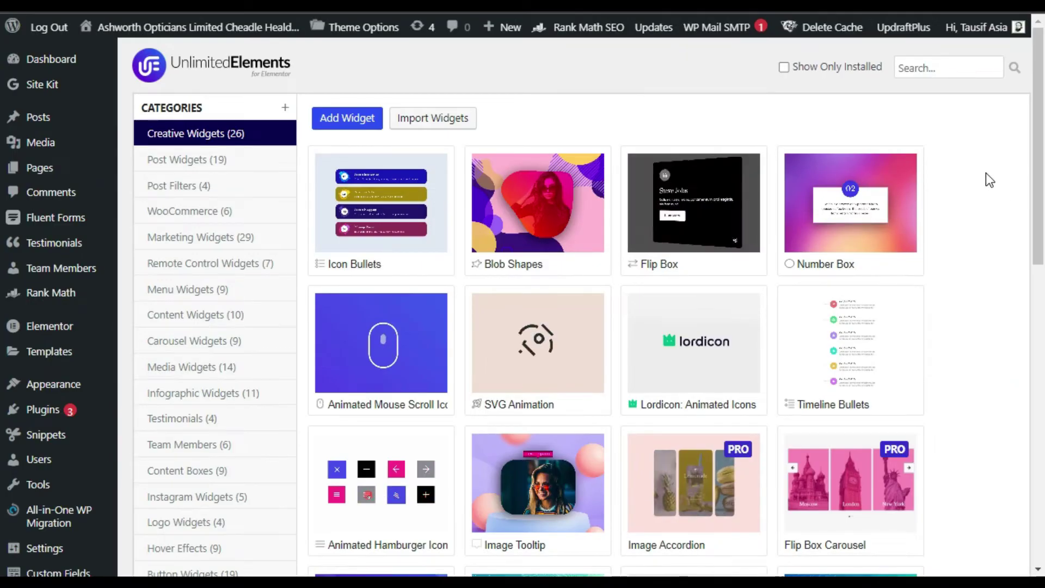
Filter the Unlimited Elements widget library to the Content Boxes category.
scroll(982, 177, "down", 2)
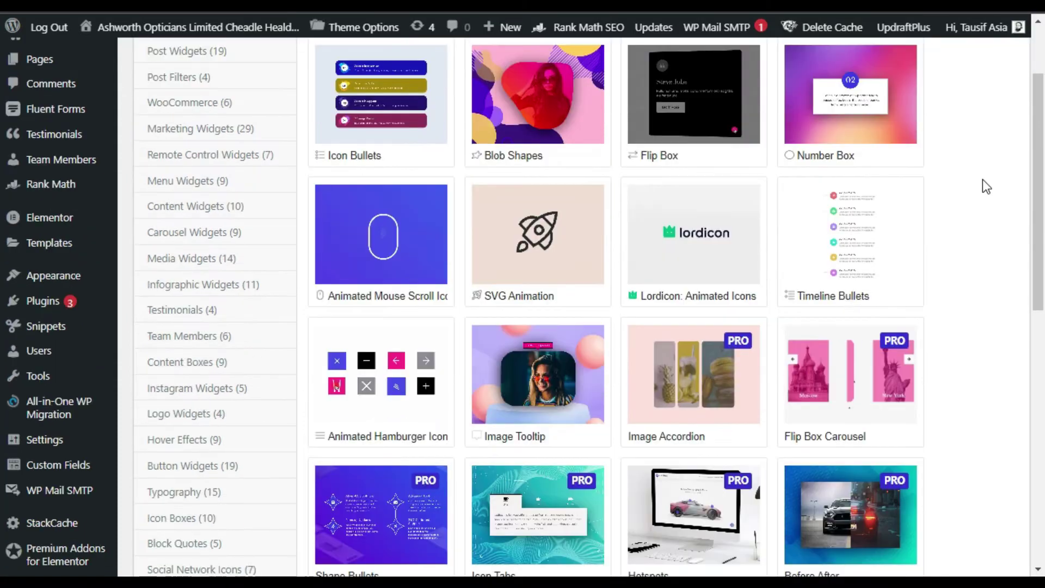
left_click(222, 364)
scroll(332, 369, "up", 2)
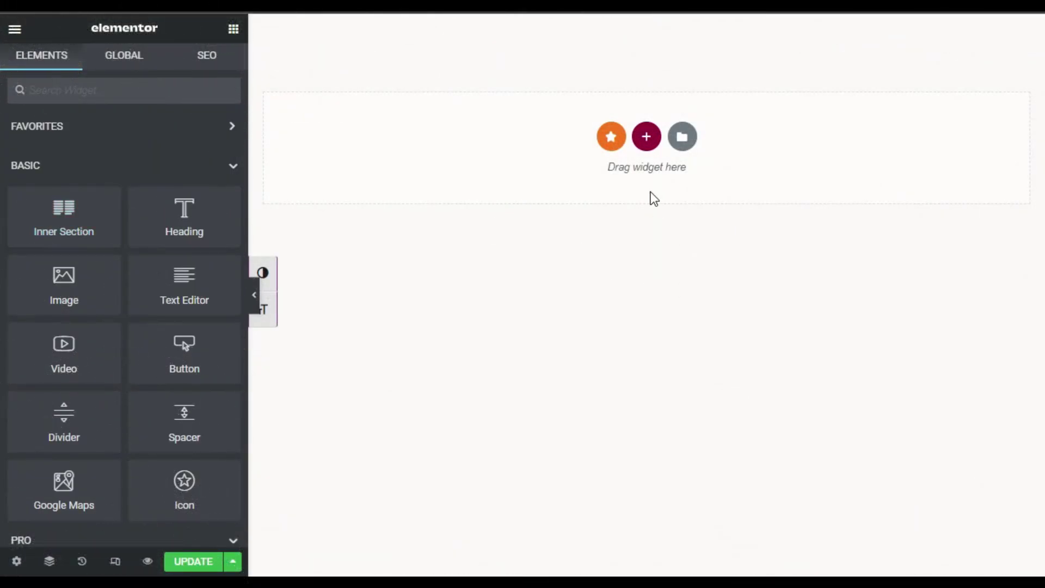
Add a single-column section with its height set to Fit To Screen.
left_click(652, 141)
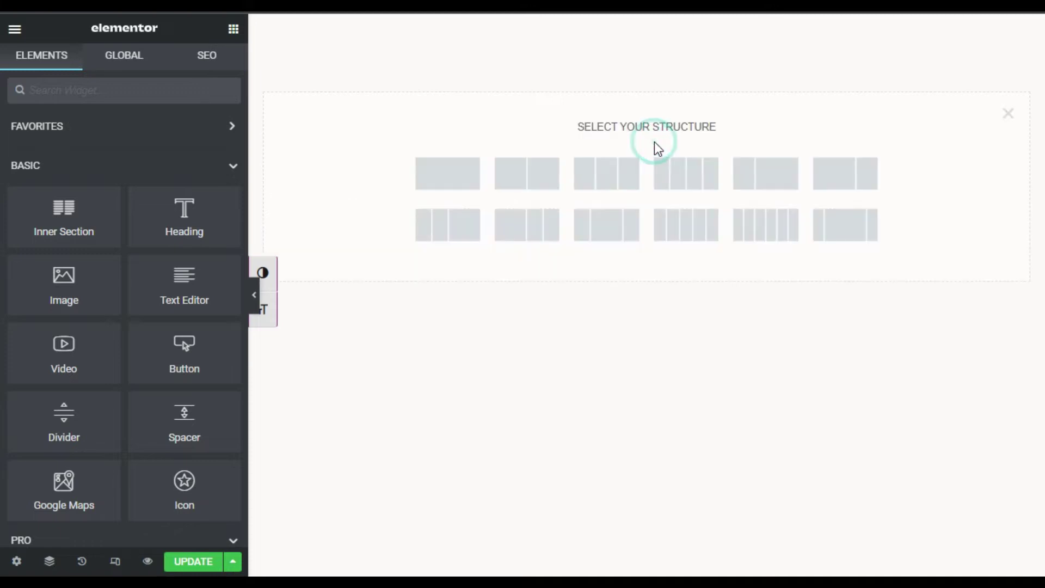
left_click(457, 187)
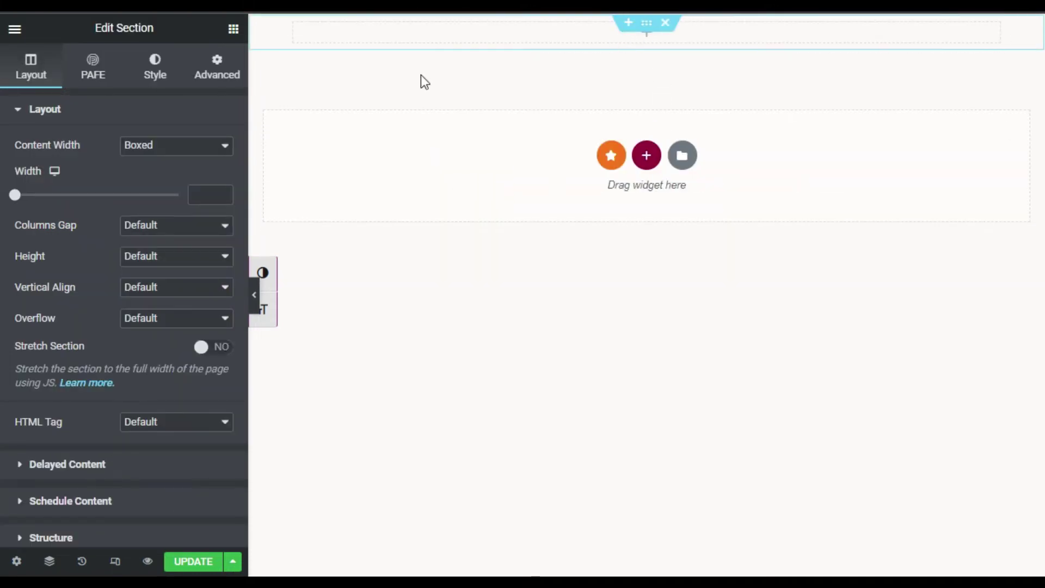
left_click(155, 257)
left_click(175, 293)
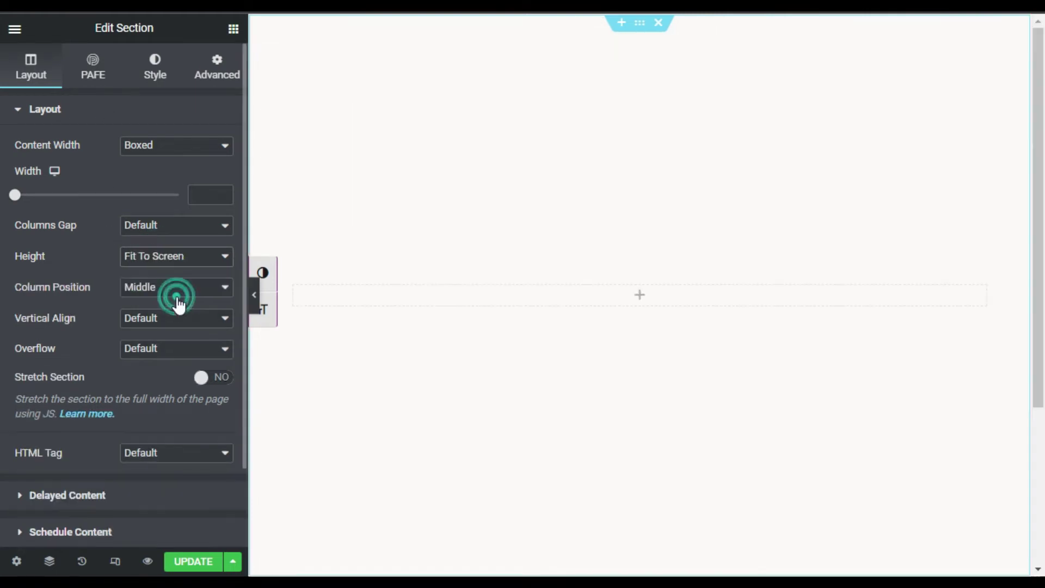
Search the Elementor widgets for 'image zoom' to find the Image Zoom Content Box.
left_click(641, 299)
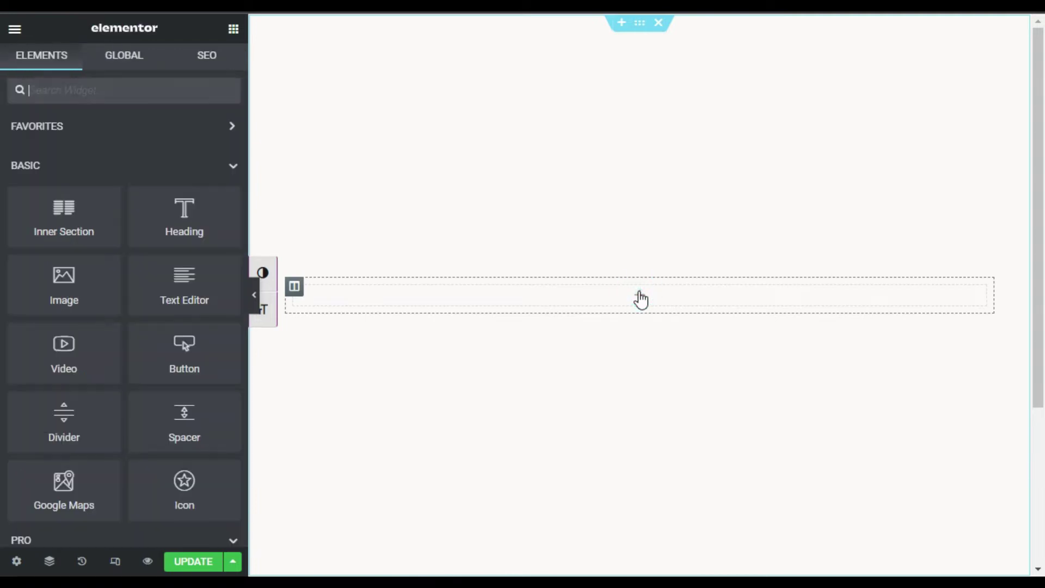
left_click(162, 90)
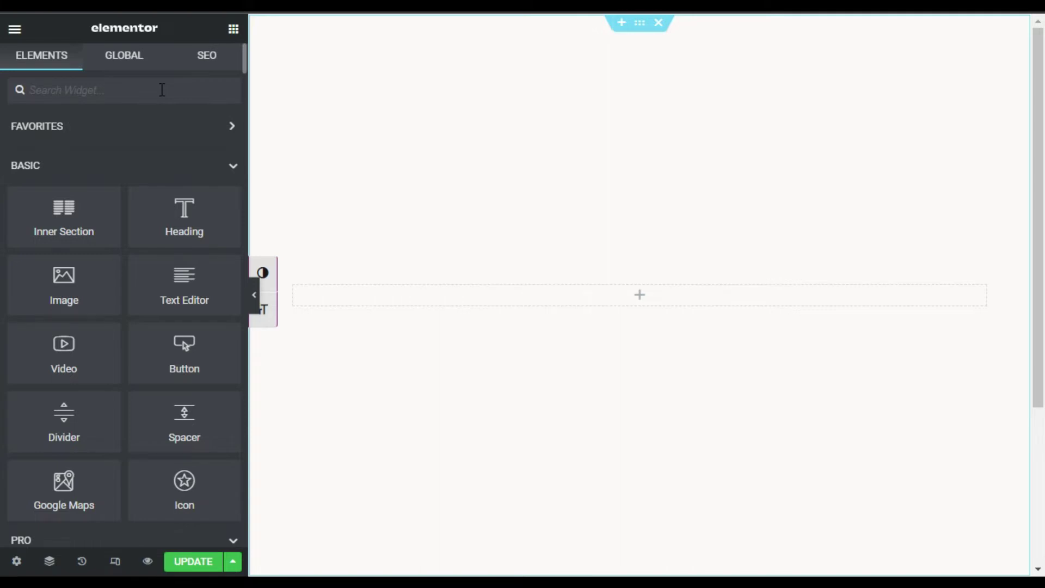
type("image zoom")
key("Left")
key("Left")
key("Left")
key("Left")
key("Left")
key("Left")
type("g")
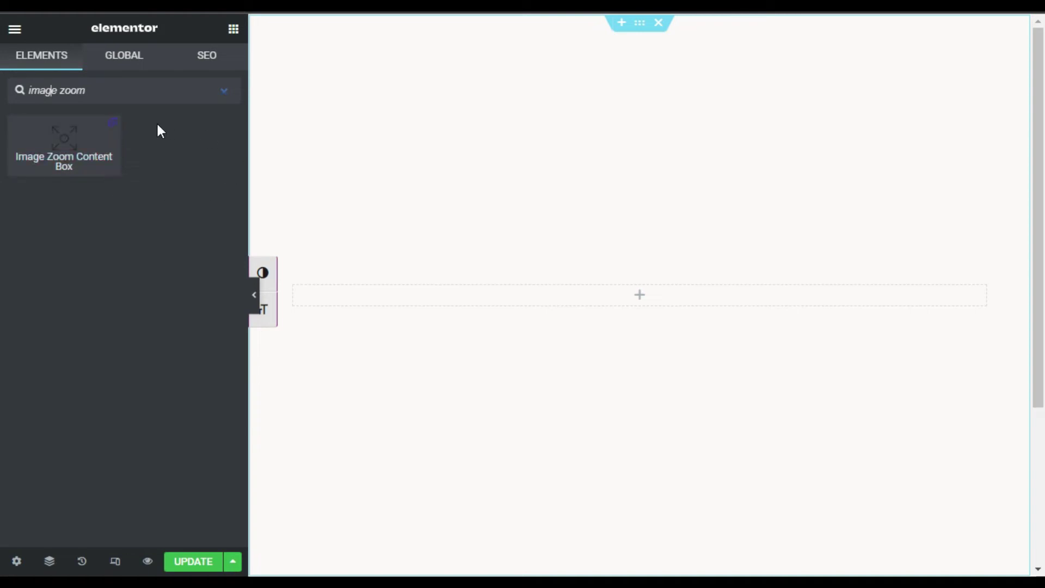
Drop an Image Zoom Content Box into the column and duplicate the column twice for three cards.
left_click_drag(51, 147, 663, 306)
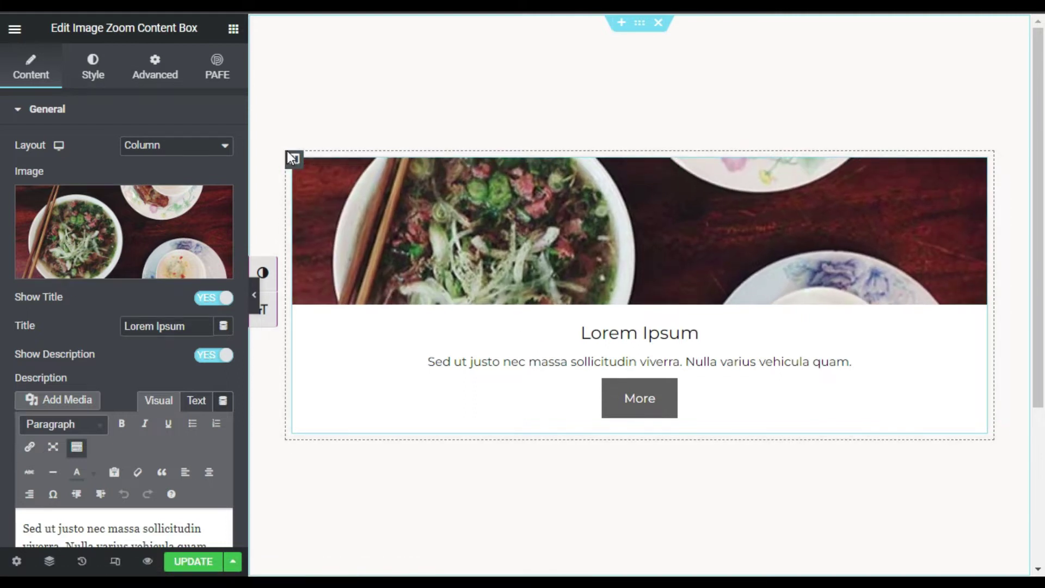
right_click(293, 158)
left_click(330, 185)
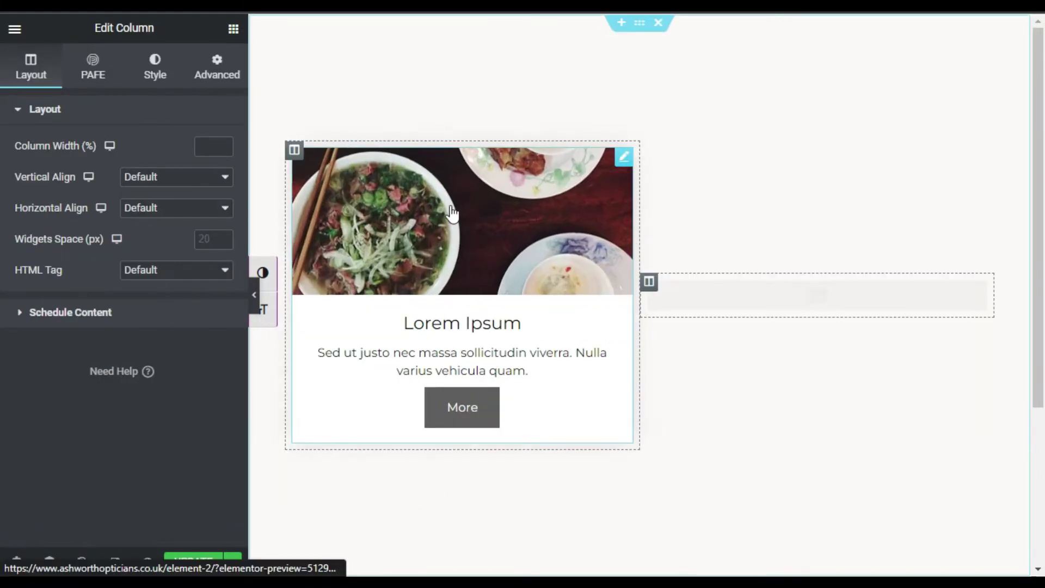
right_click(295, 150)
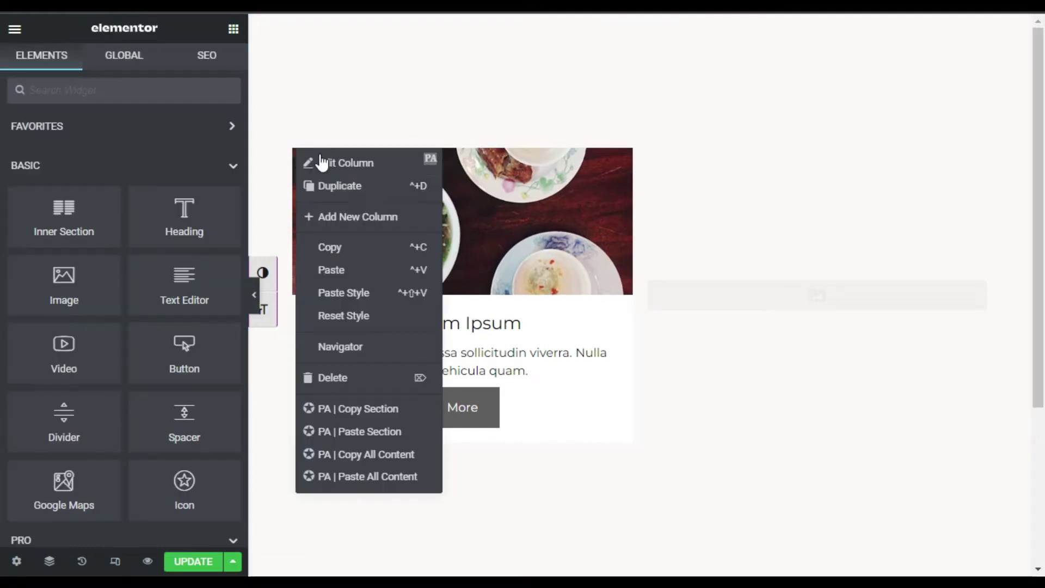
left_click(406, 186)
left_click(292, 140)
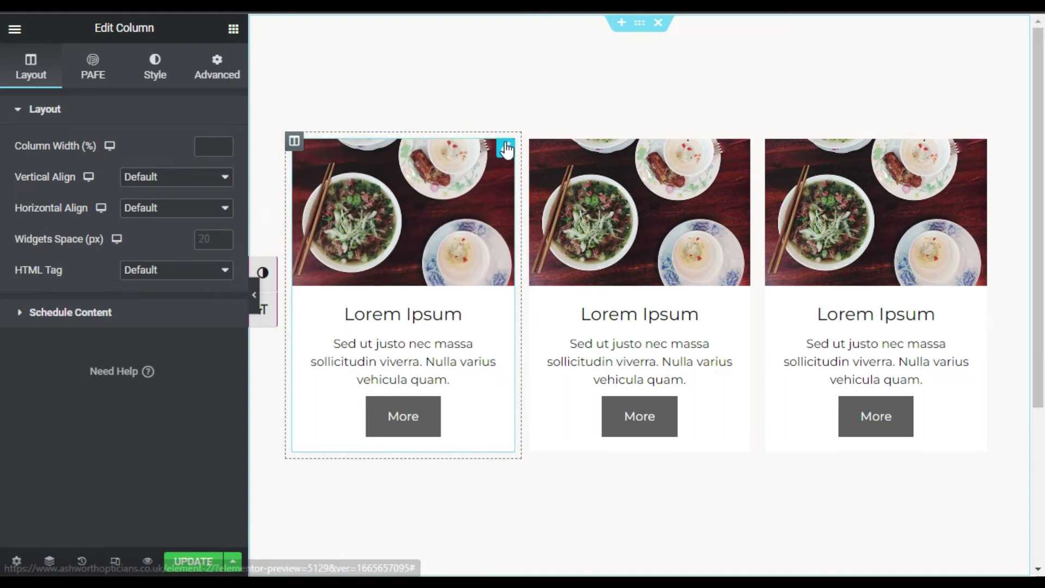
left_click(506, 147)
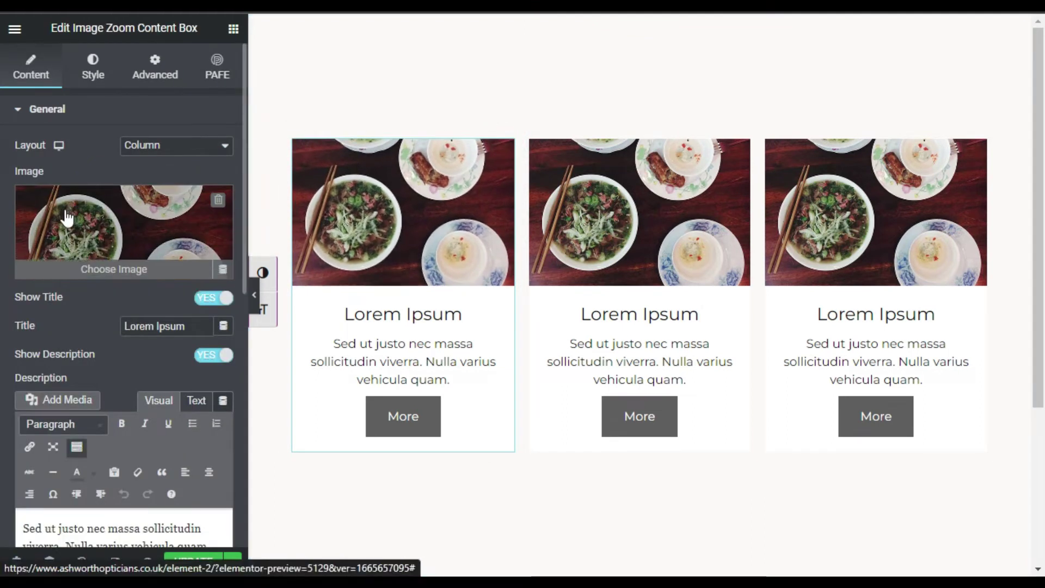
Try each card Layout option, then settle back on Column with the image on top.
left_click(159, 152)
left_click(159, 177)
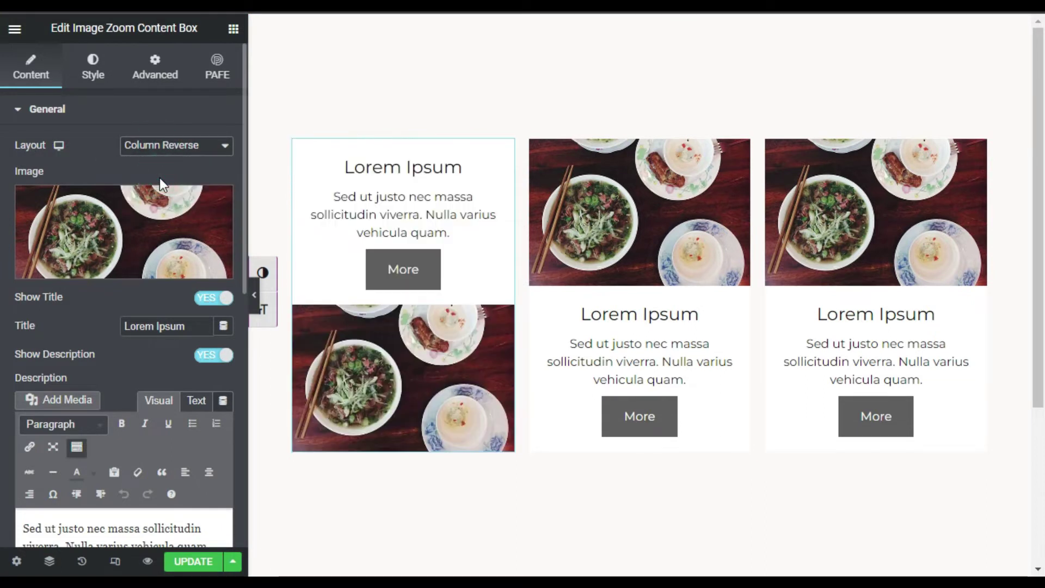
left_click(152, 146)
left_click(146, 192)
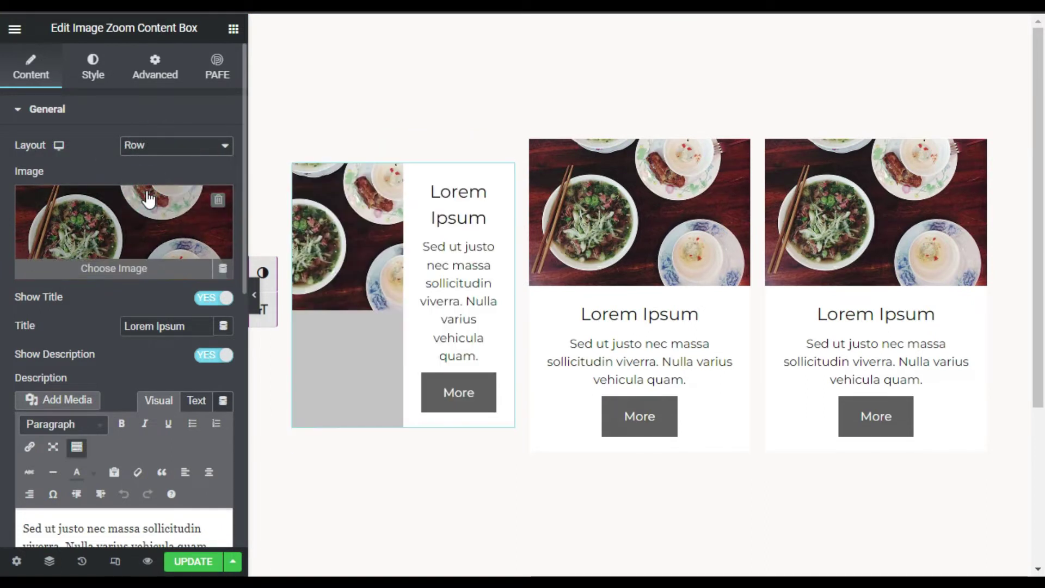
left_click(182, 146)
left_click(191, 208)
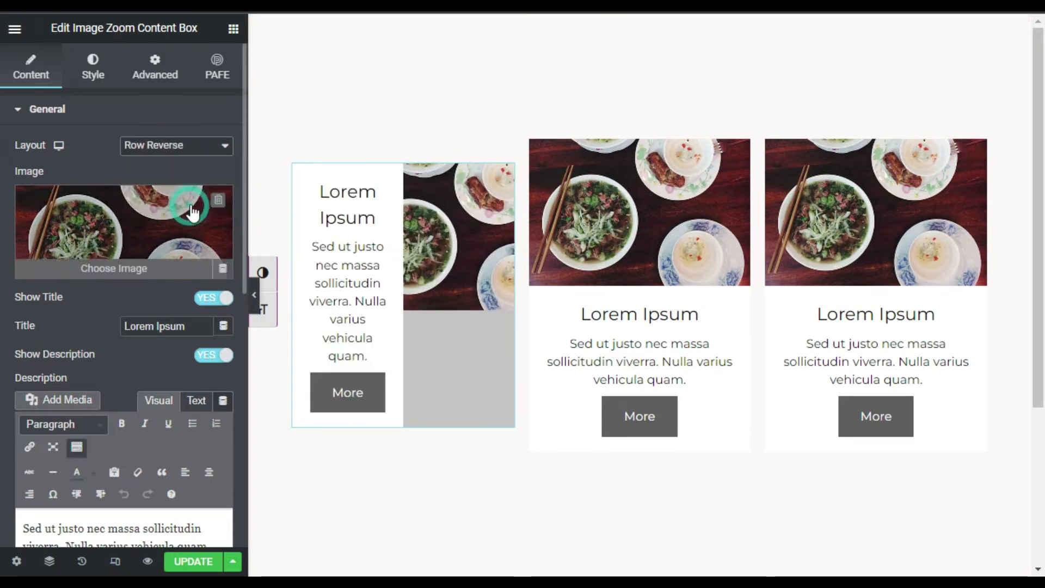
left_click(205, 152)
left_click(199, 162)
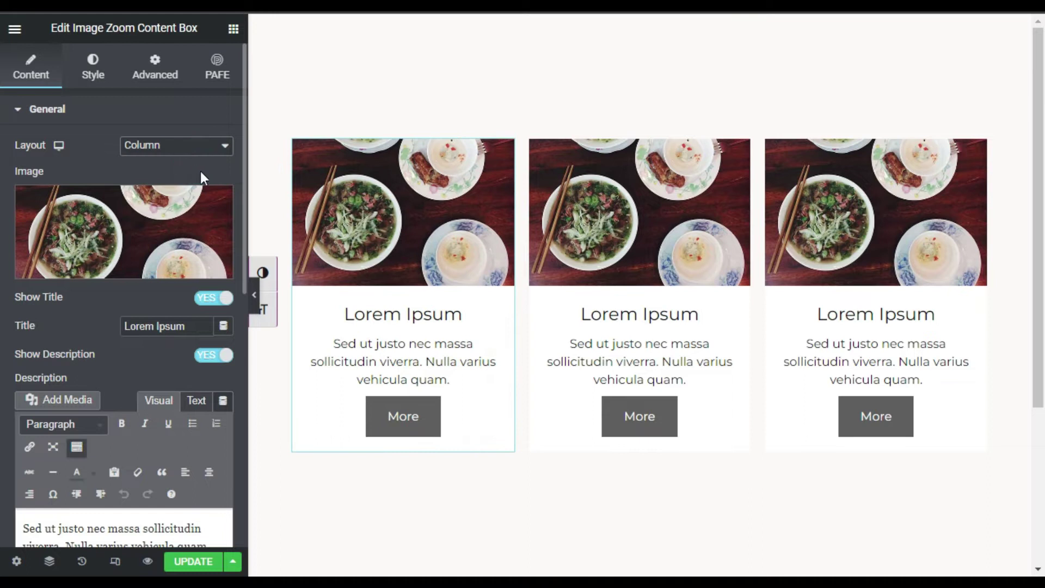
Replace the first card's image with the turquoise overwater villas photo pexels-ishan-678725.
left_click(99, 268)
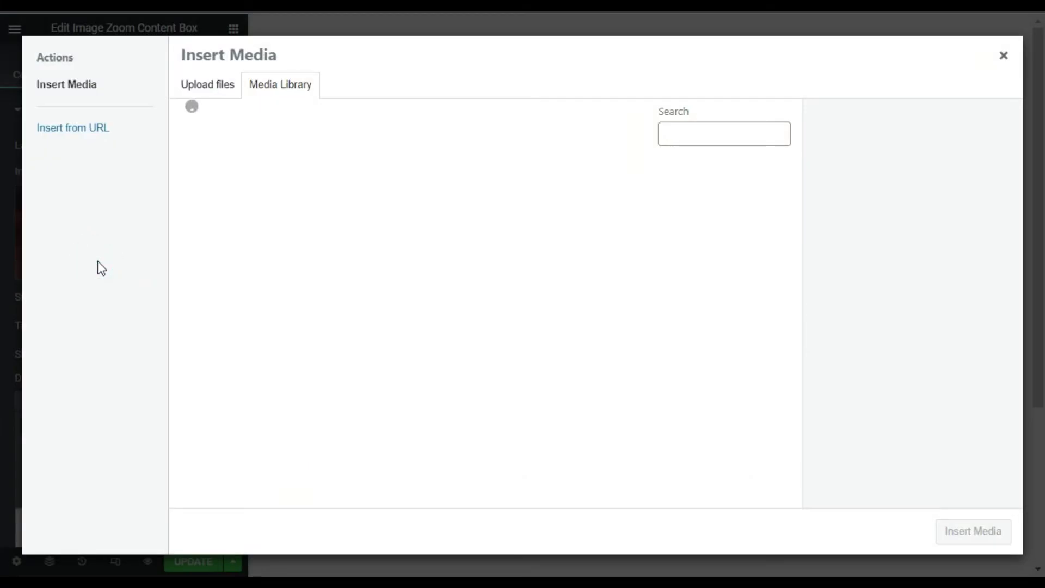
left_click(505, 214)
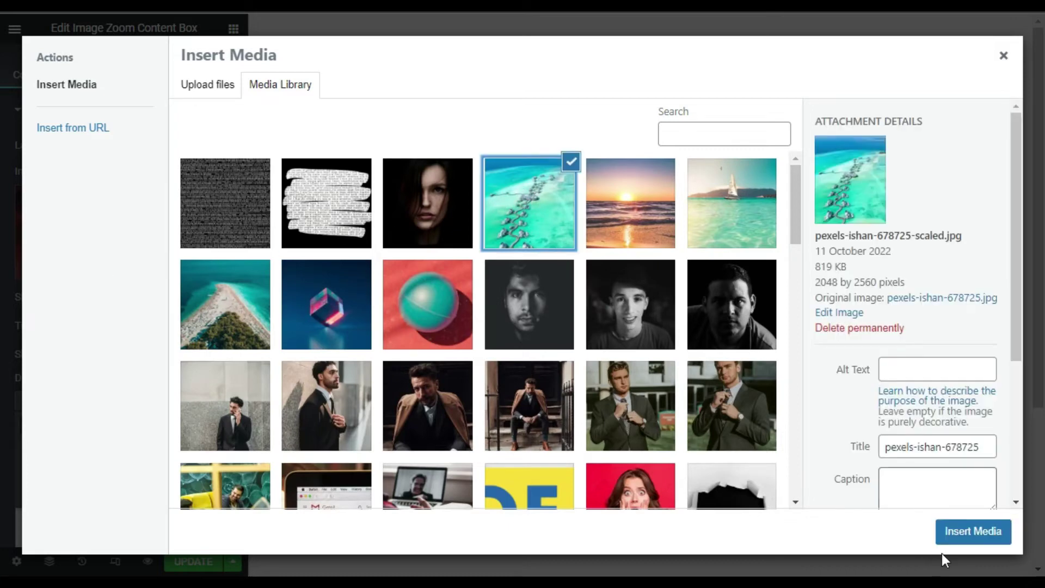
left_click(973, 531)
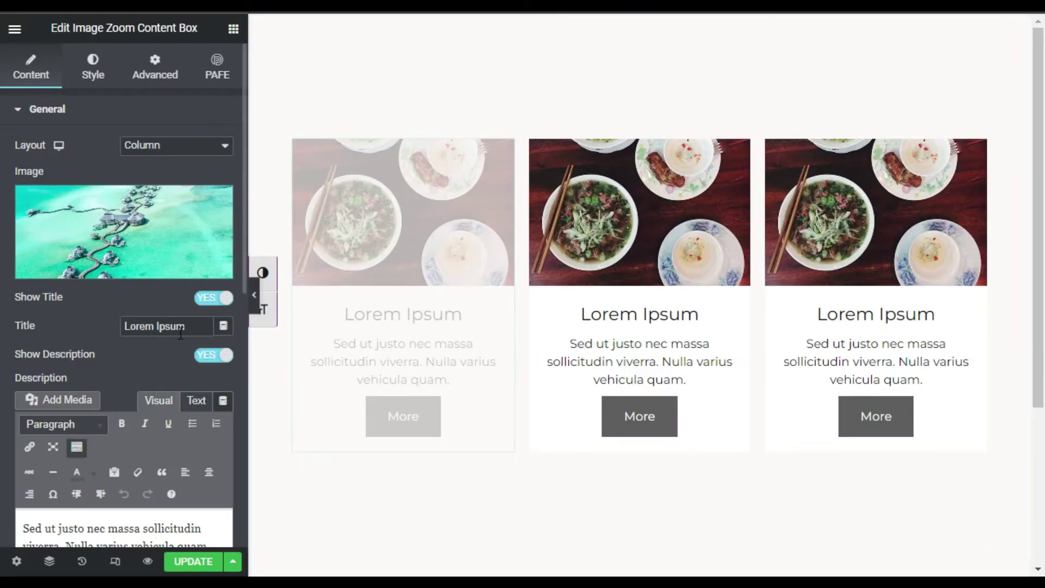
left_click_drag(192, 326, 98, 333)
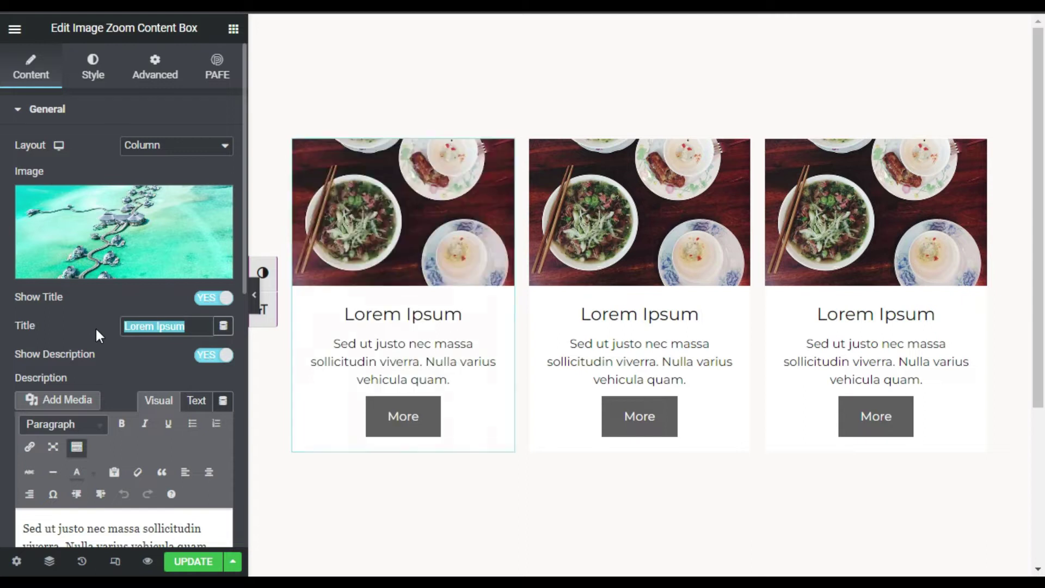
Set the first card's title to 'Peace!' and its button text to 'Read More'.
type("Peace")
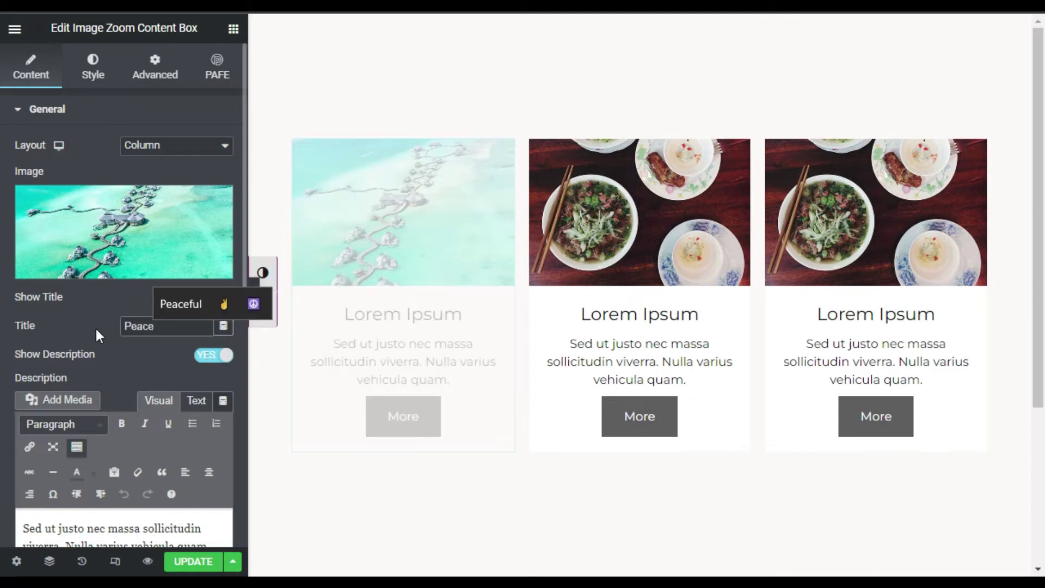
type("!")
scroll(101, 321, "down", 2)
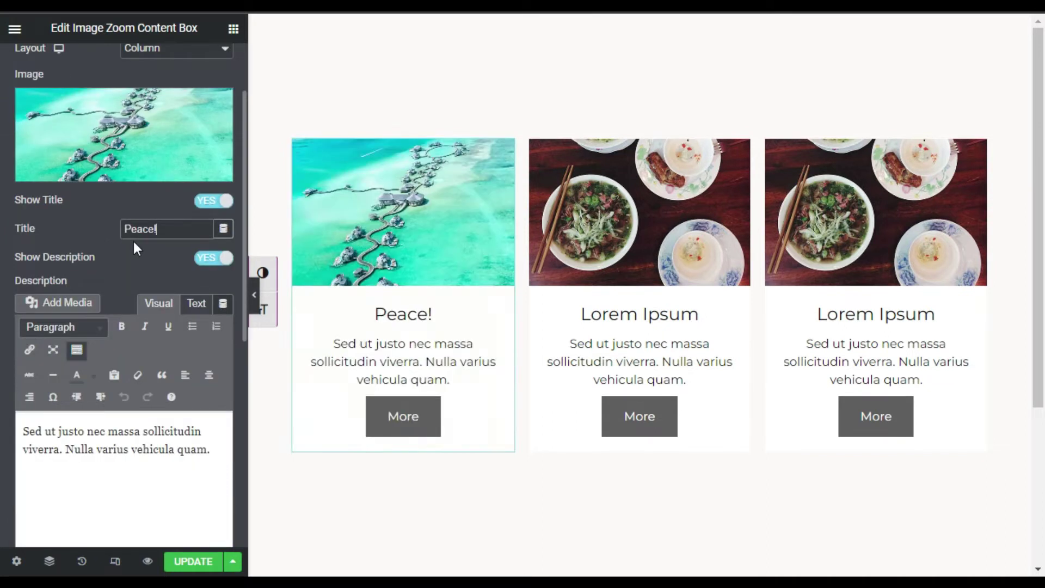
scroll(134, 246, "up", 2)
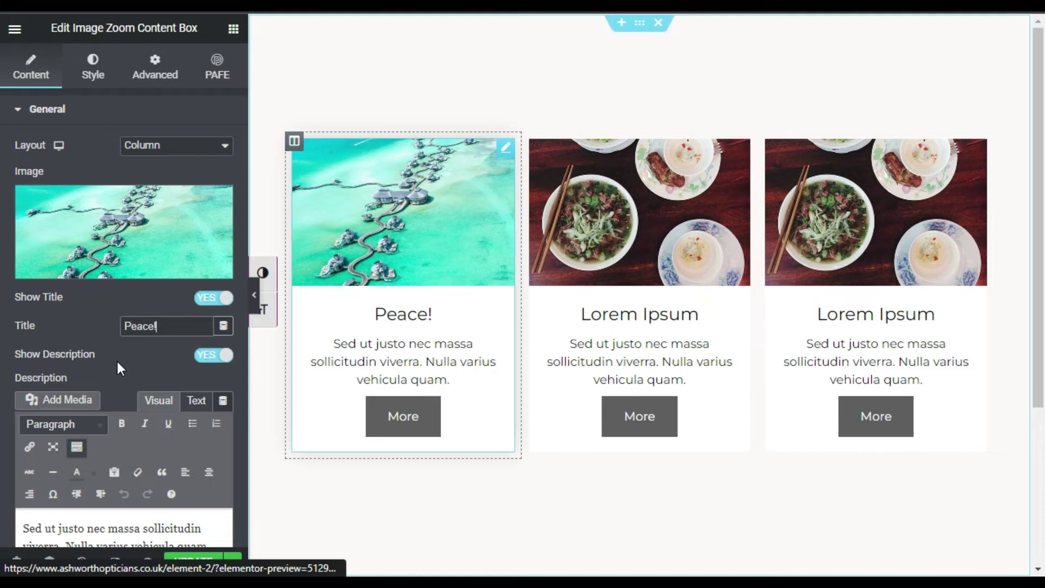
scroll(117, 360, "down", 4)
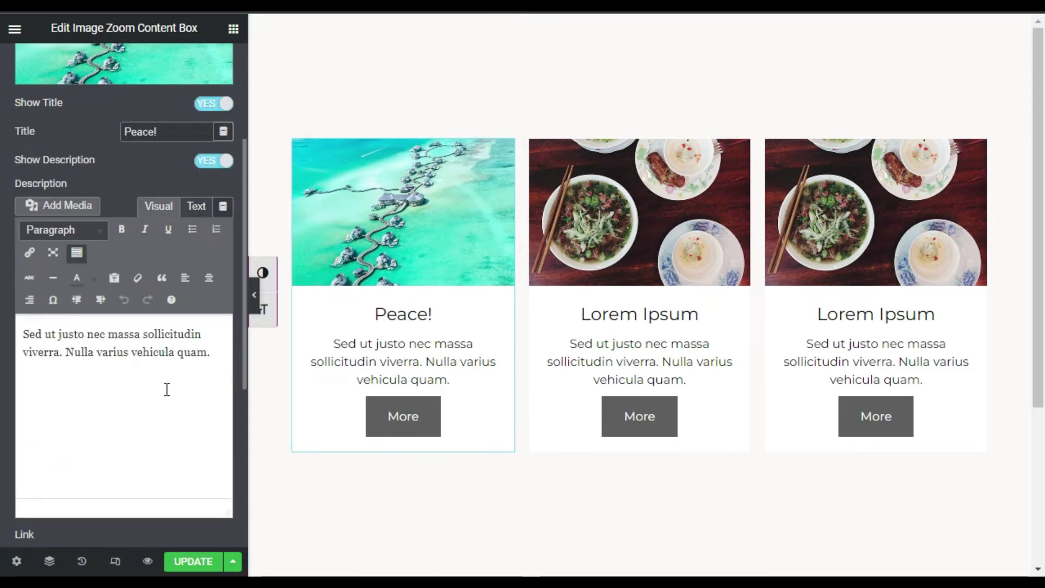
scroll(201, 306, "down", 4)
scroll(186, 303, "up", 2)
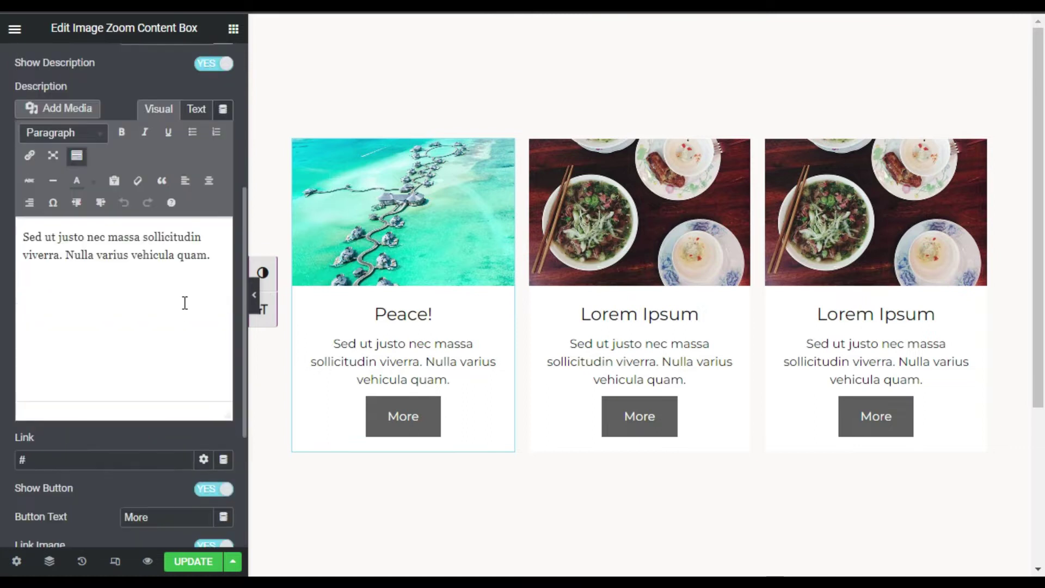
scroll(188, 465, "down", 4)
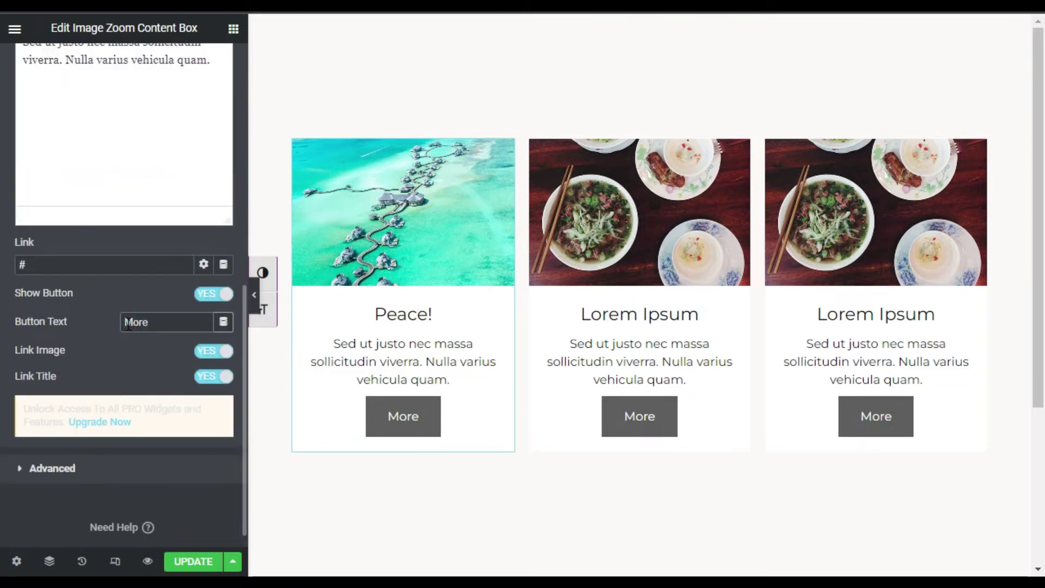
type("Read")
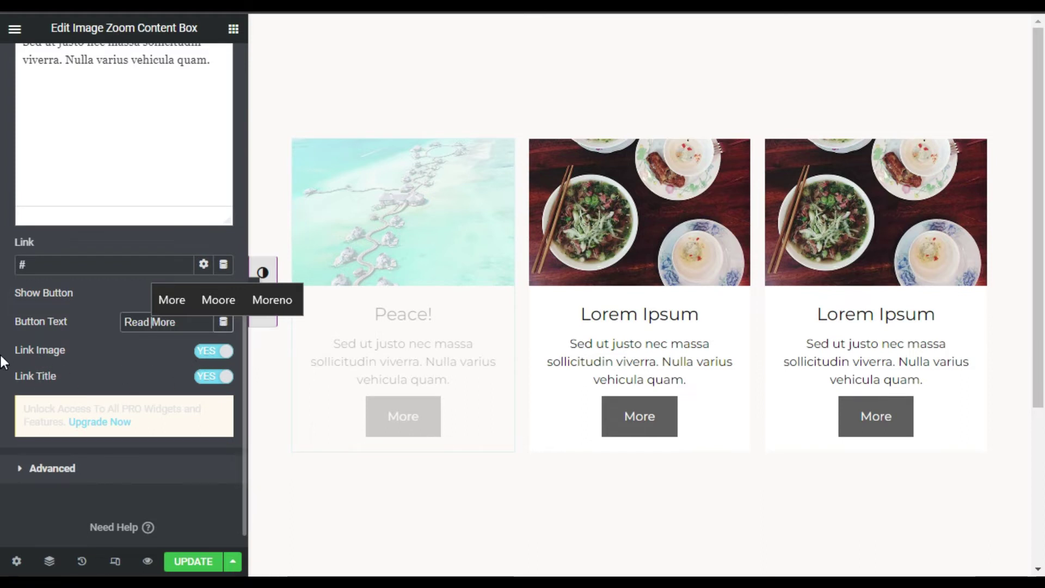
scroll(90, 343, "up", 4)
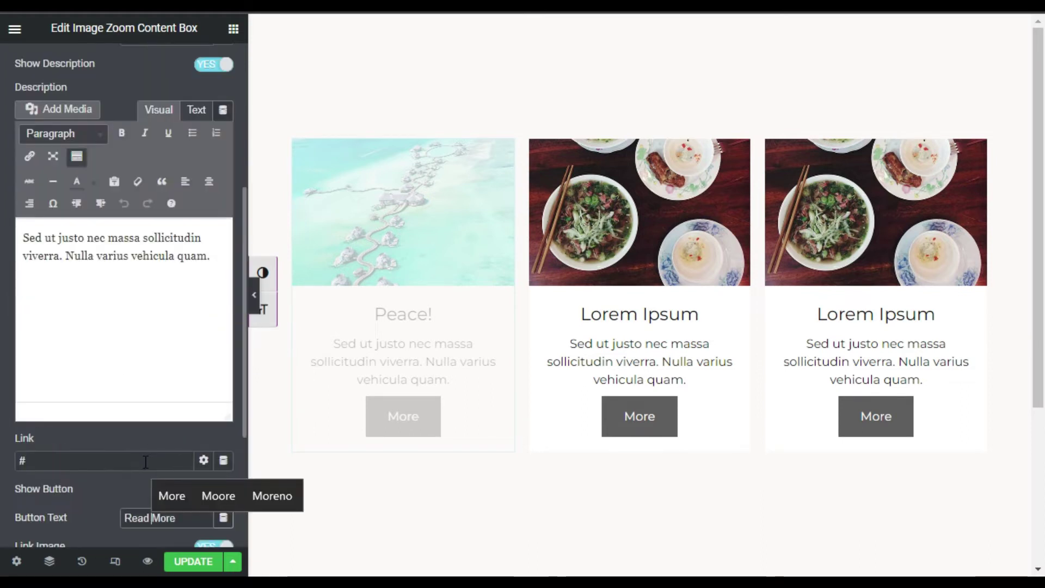
scroll(159, 219, "up", 6)
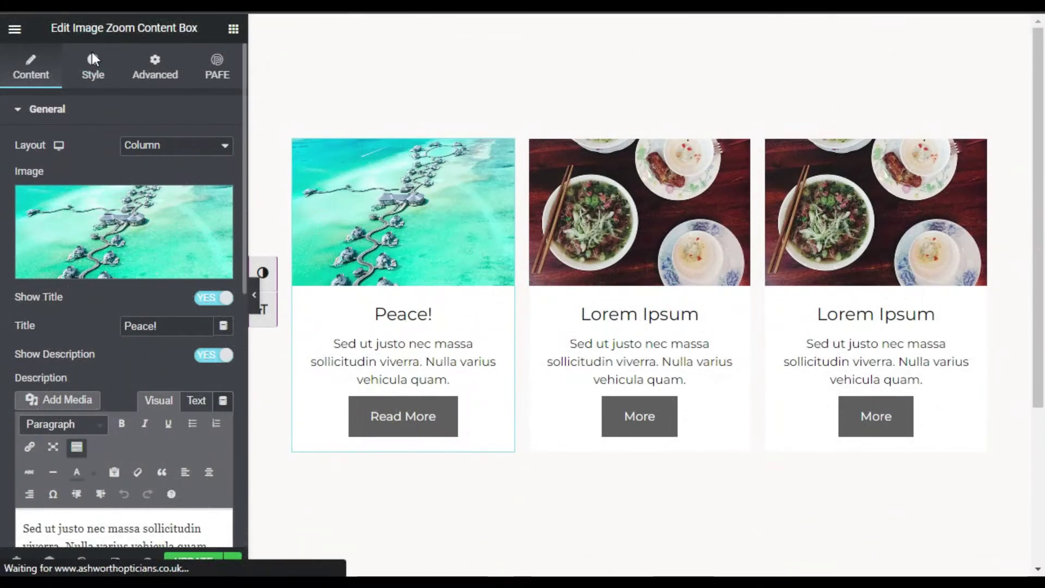
In the Style tab, keep Center alignment and no border, and set Box Radius to 30.
left_click(93, 60)
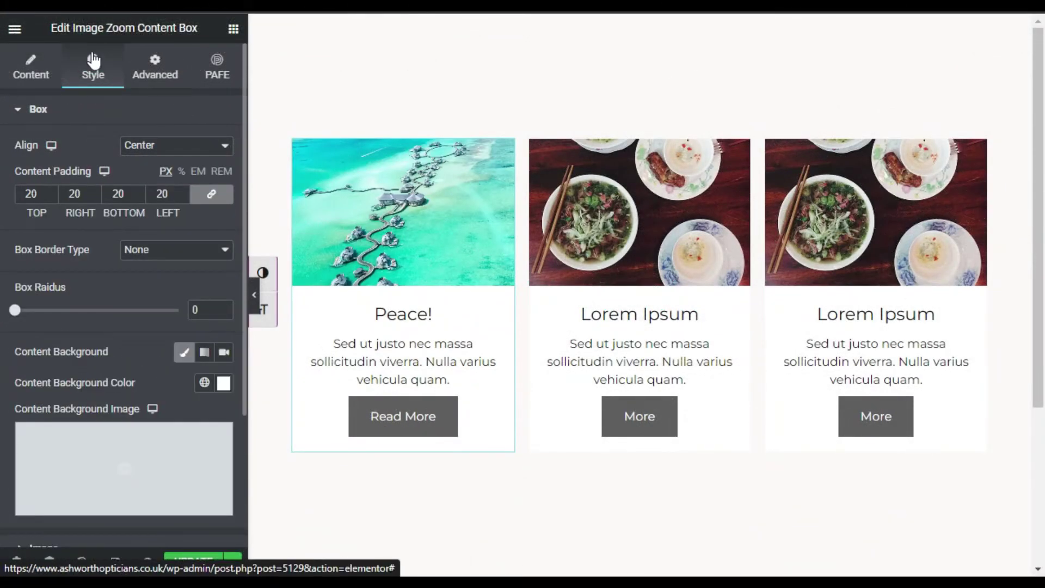
left_click(165, 148)
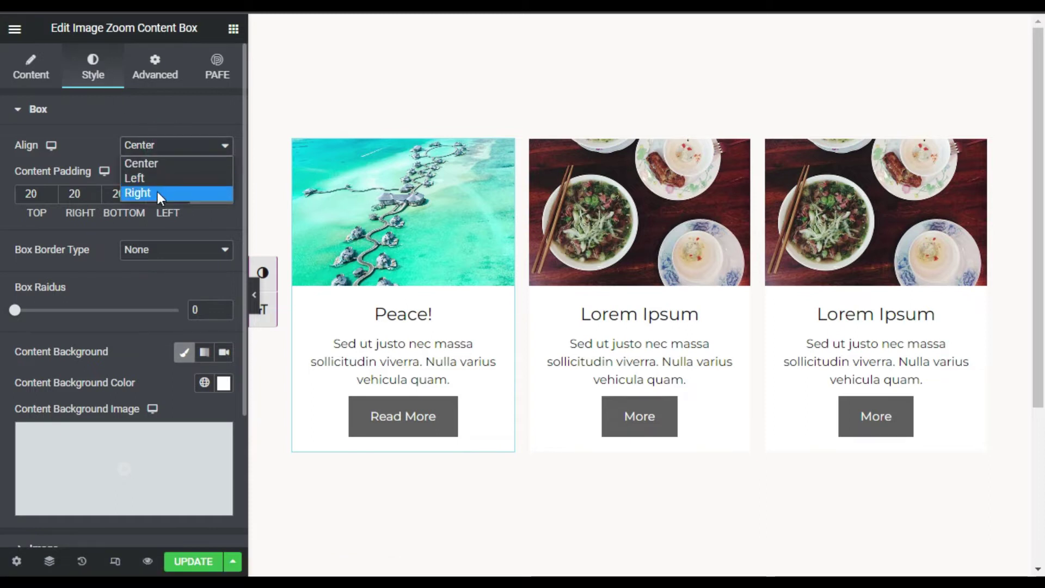
left_click(164, 146)
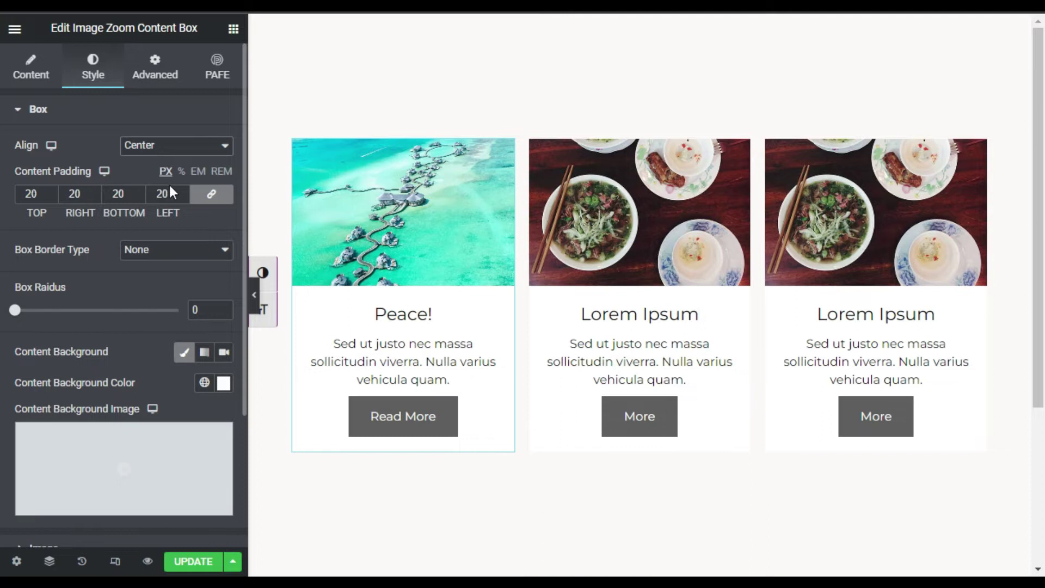
left_click(166, 256)
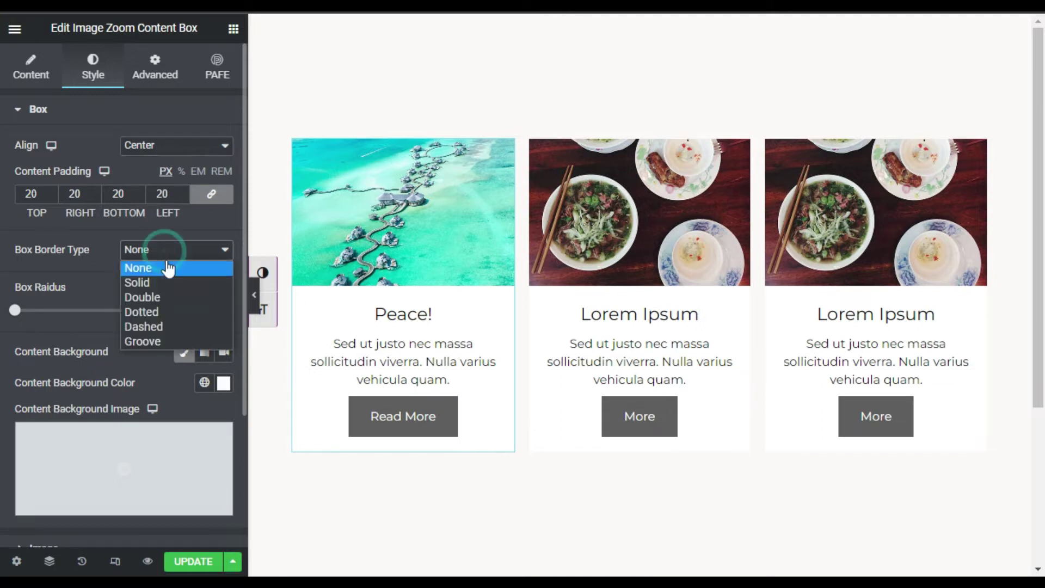
left_click(59, 272)
left_click_drag(15, 310, 30, 312)
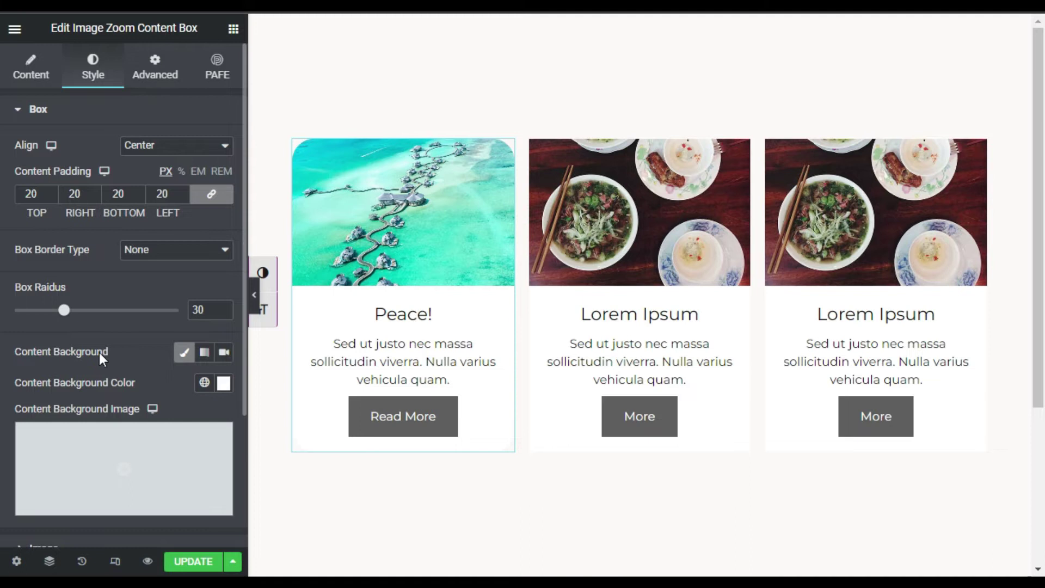
scroll(100, 351, "down", 3)
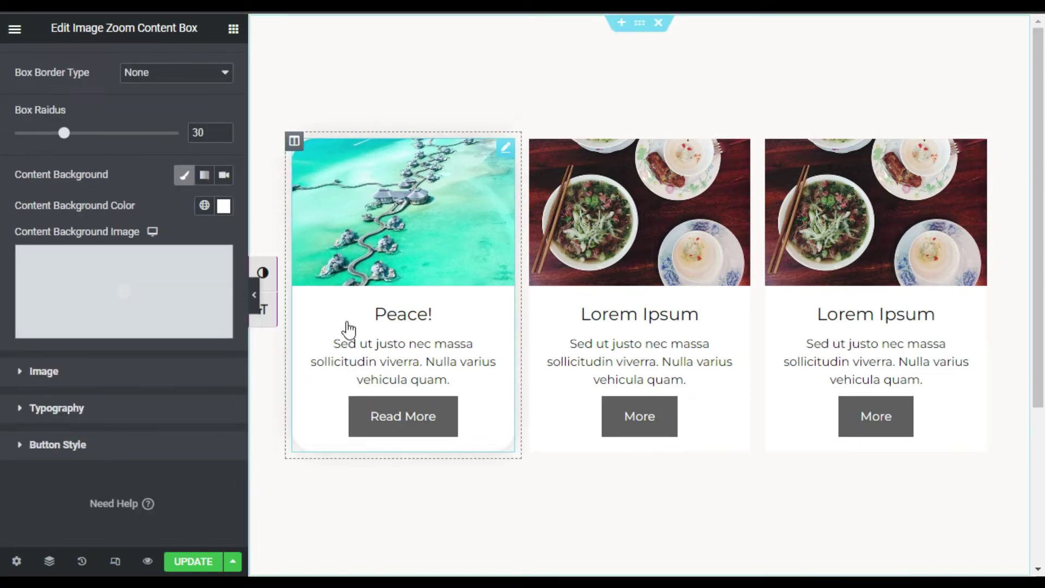
Set the first card's content background to translucent pale cyan #A9D7E278.
left_click(223, 206)
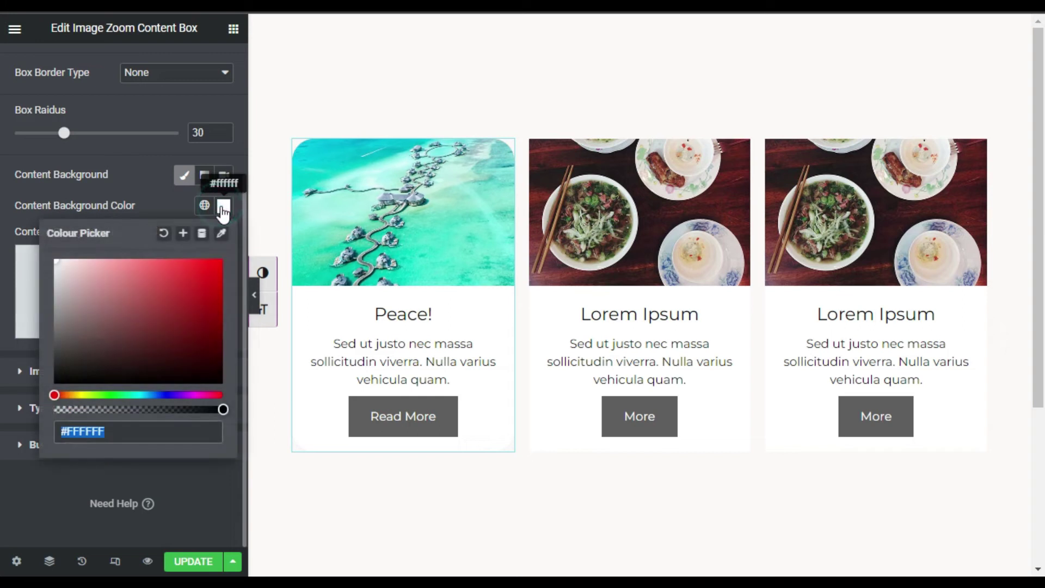
left_click(143, 391)
mouse_move(159, 343)
left_mouse_down()
mouse_move(174, 240)
mouse_move(119, 229)
left_mouse_up()
left_click_drag(217, 405, 134, 409)
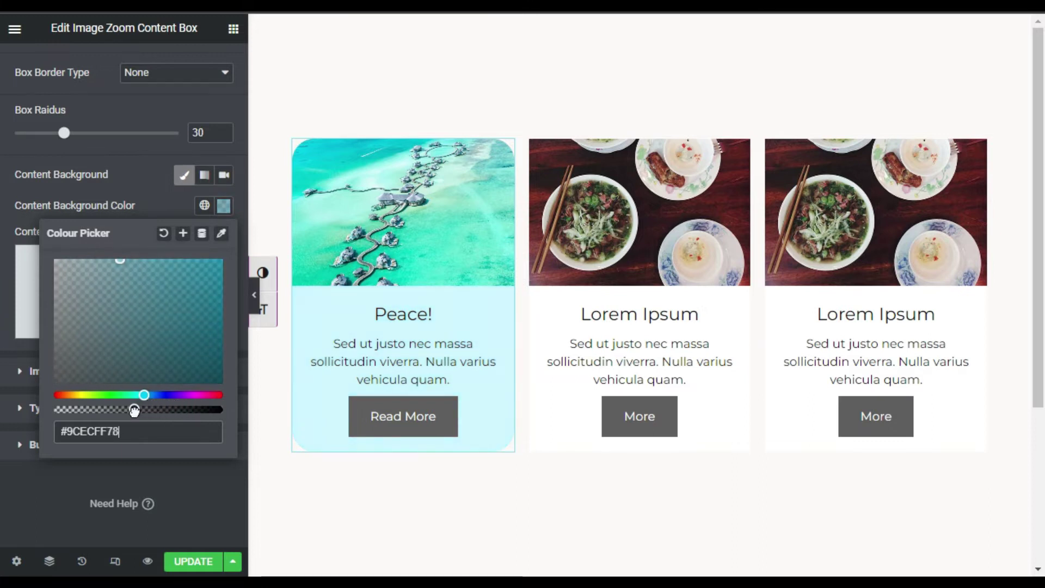
left_click(123, 270)
mouse_move(124, 275)
left_mouse_down()
mouse_move(124, 284)
mouse_move(75, 275)
mouse_move(97, 274)
left_mouse_up()
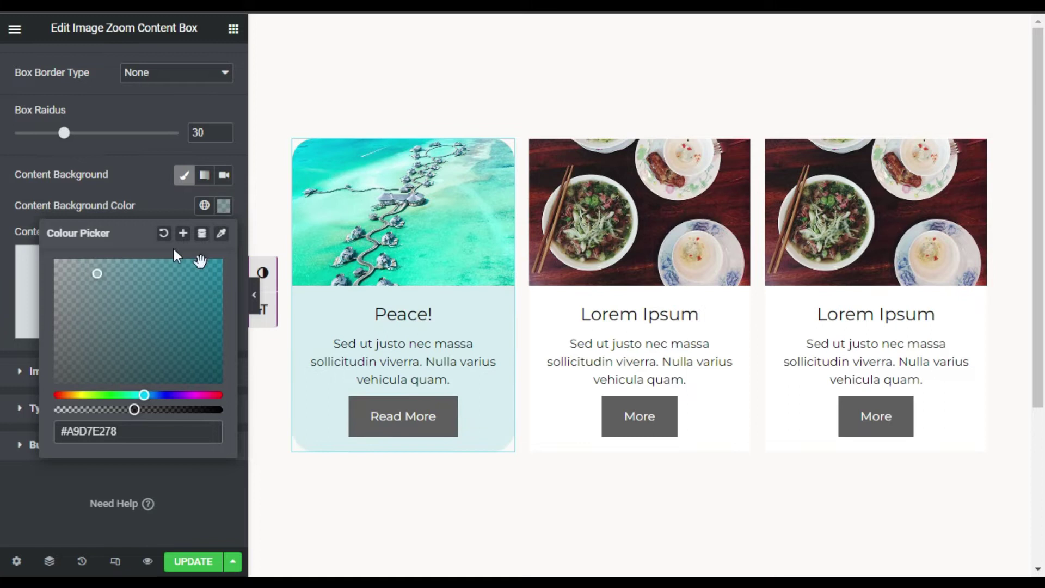
left_click(146, 195)
left_click(135, 377)
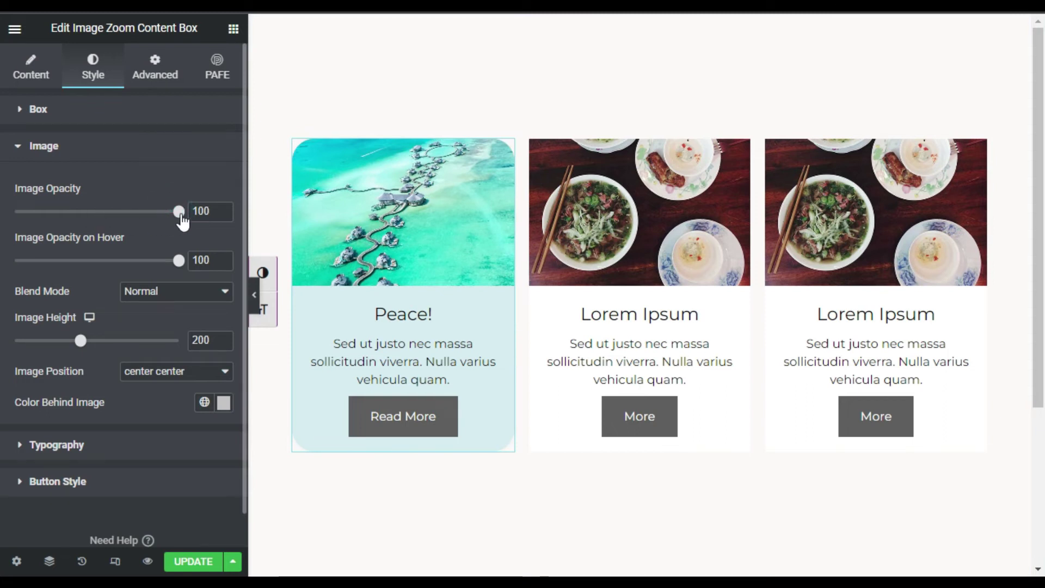
Set the image's hover opacity to 85, leaving blend mode at Normal.
left_click_drag(180, 214, 217, 231)
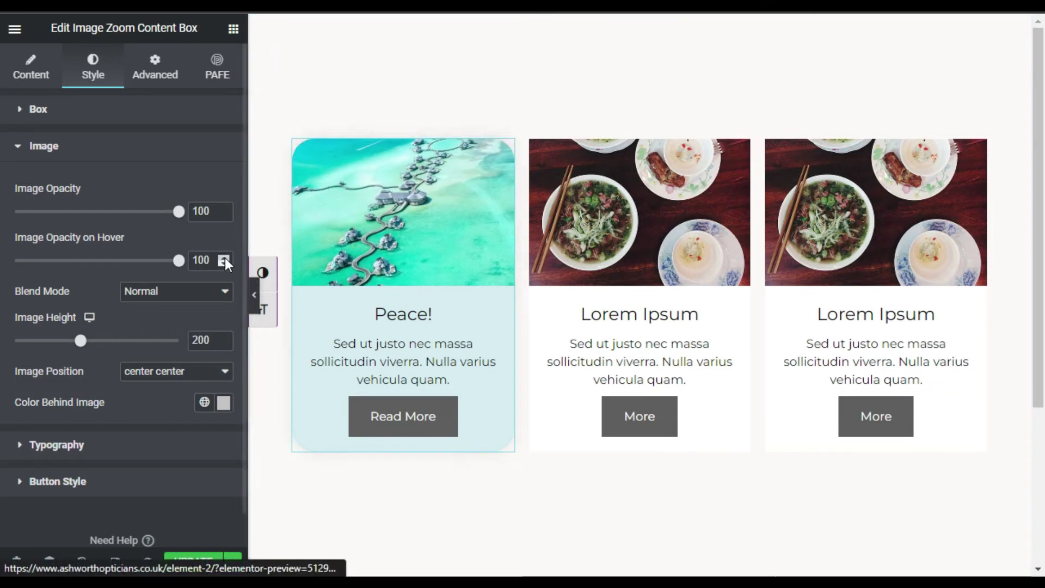
left_click_drag(179, 261, 157, 260)
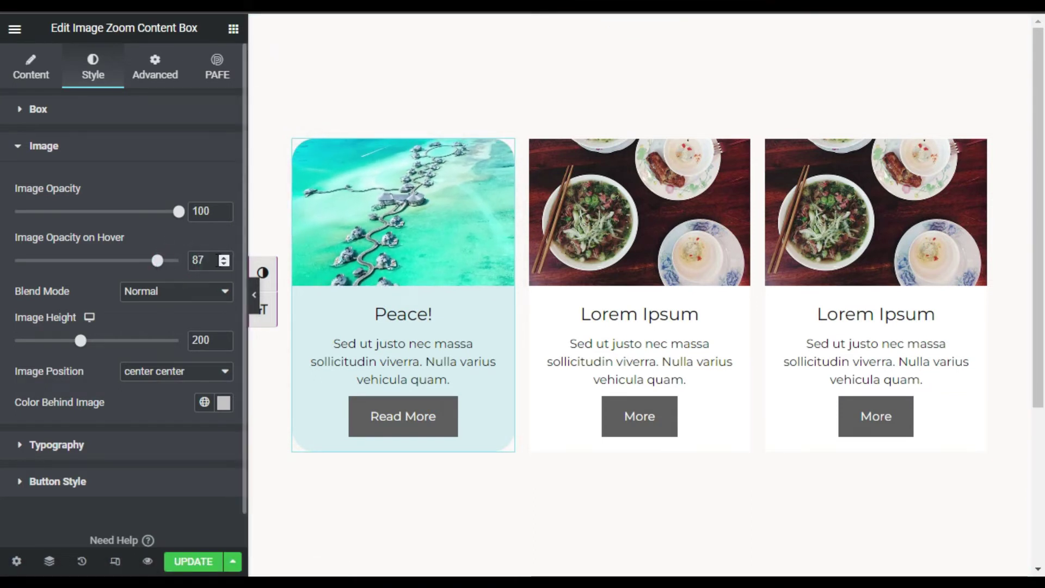
left_click(224, 264)
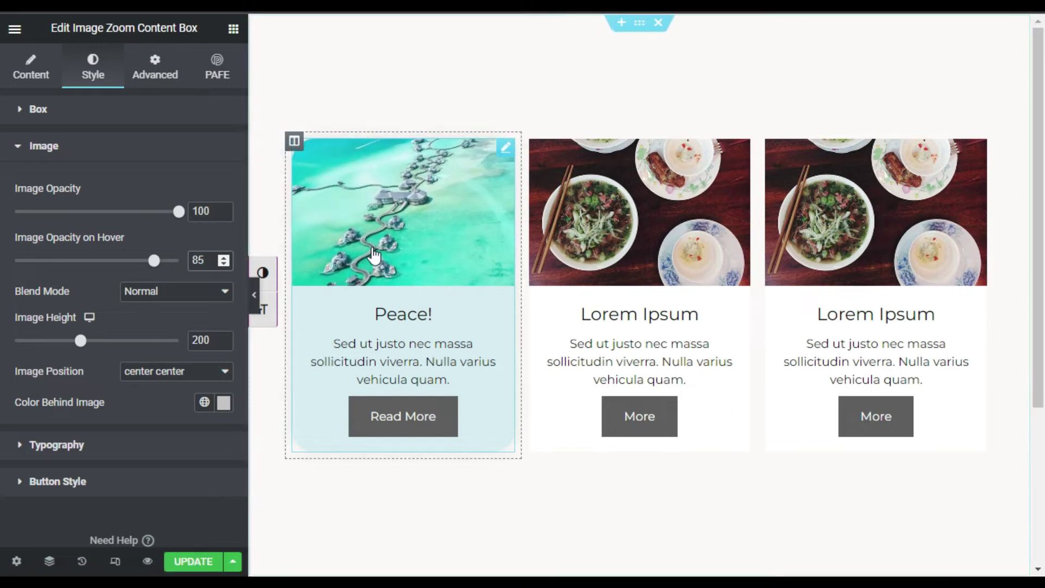
left_click(194, 294)
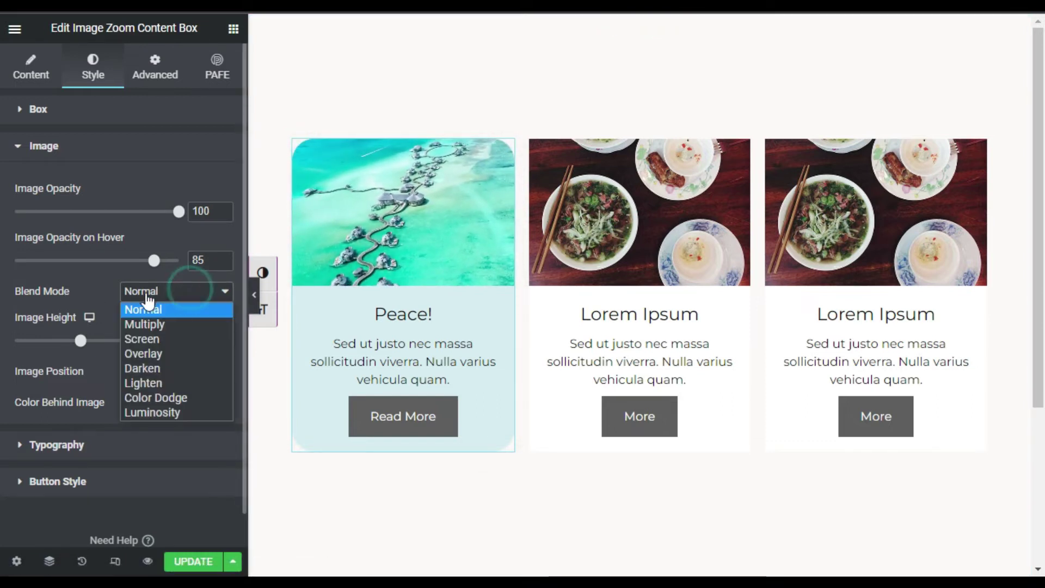
left_click(66, 295)
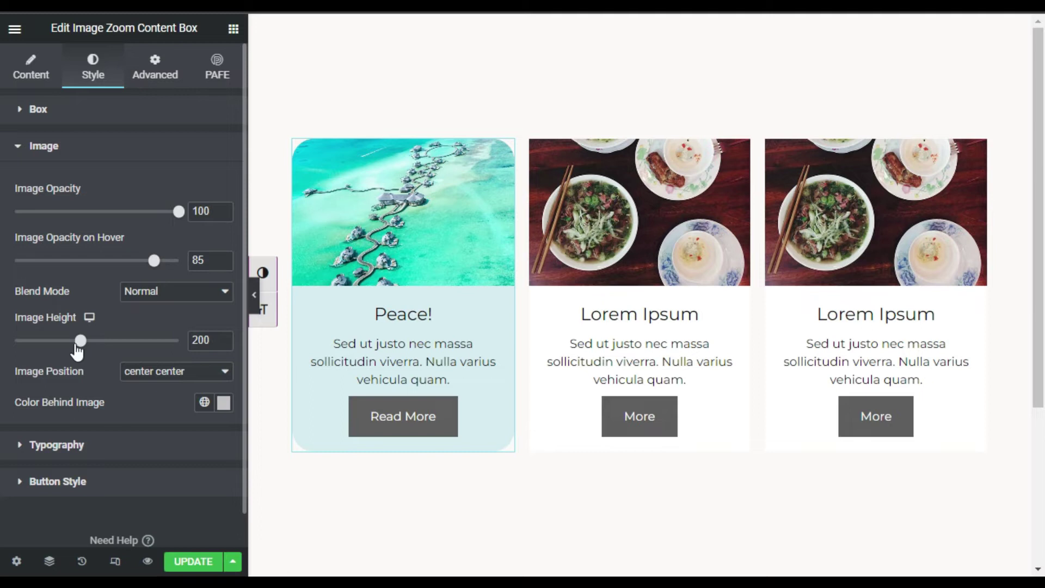
Make the image 400 tall and anchor its position at right bottom.
left_click_drag(79, 344, 144, 360)
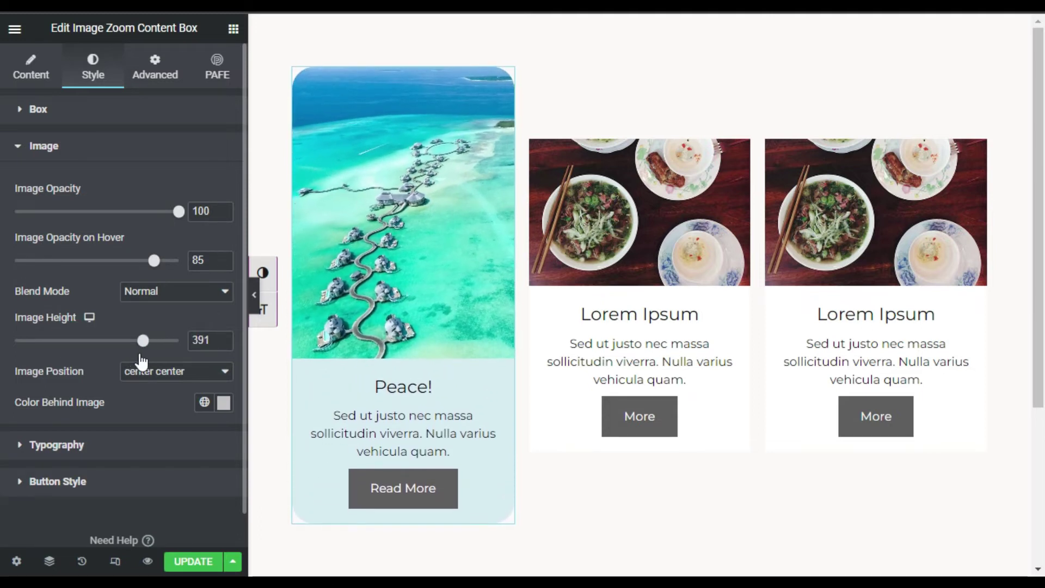
left_click_drag(140, 361, 144, 360)
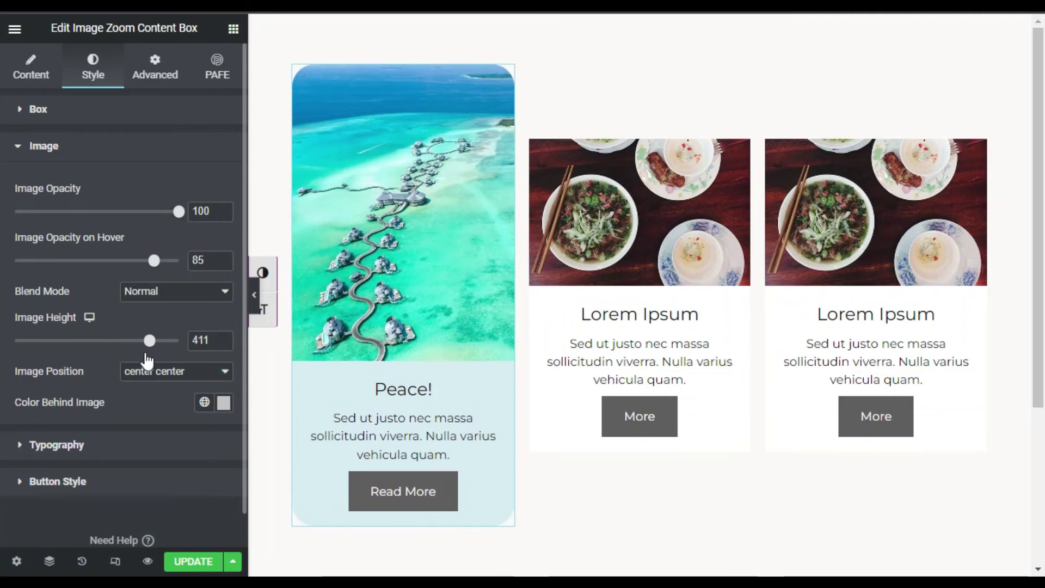
left_click(209, 341)
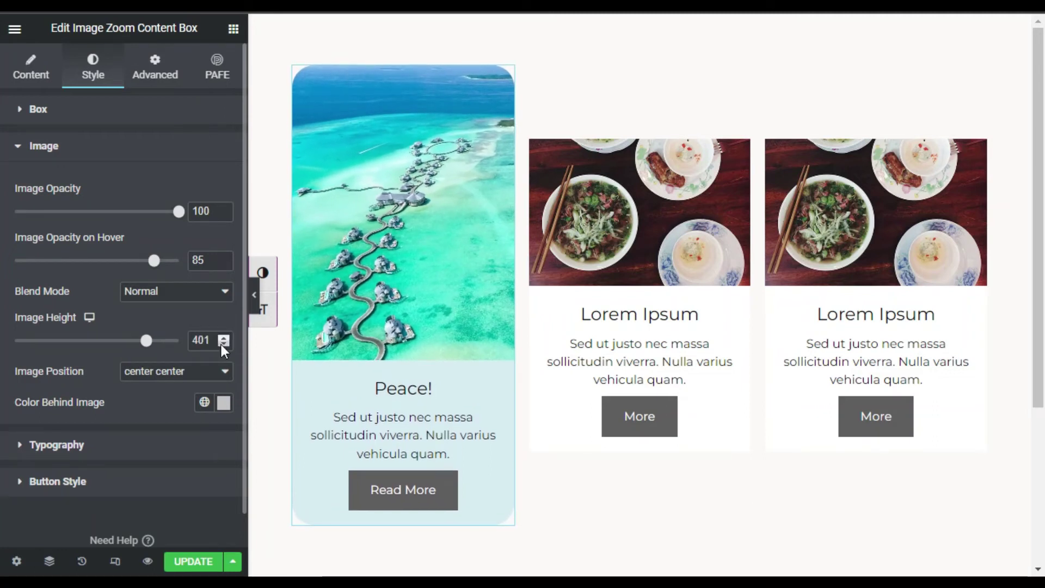
key("BackSpace")
key("BackSpace")
type("91")
key("ctrl+z")
type("0")
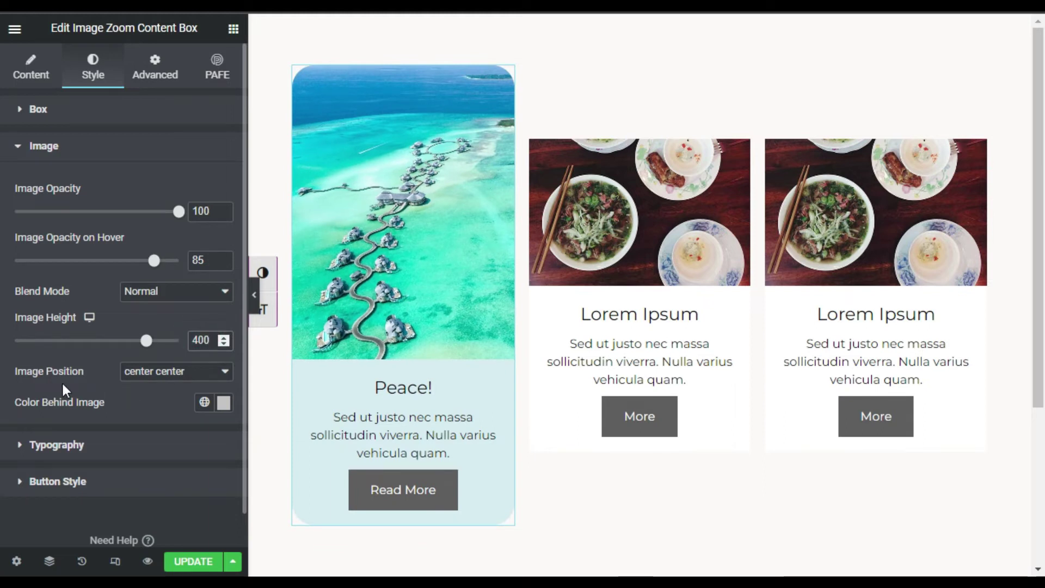
left_click(151, 372)
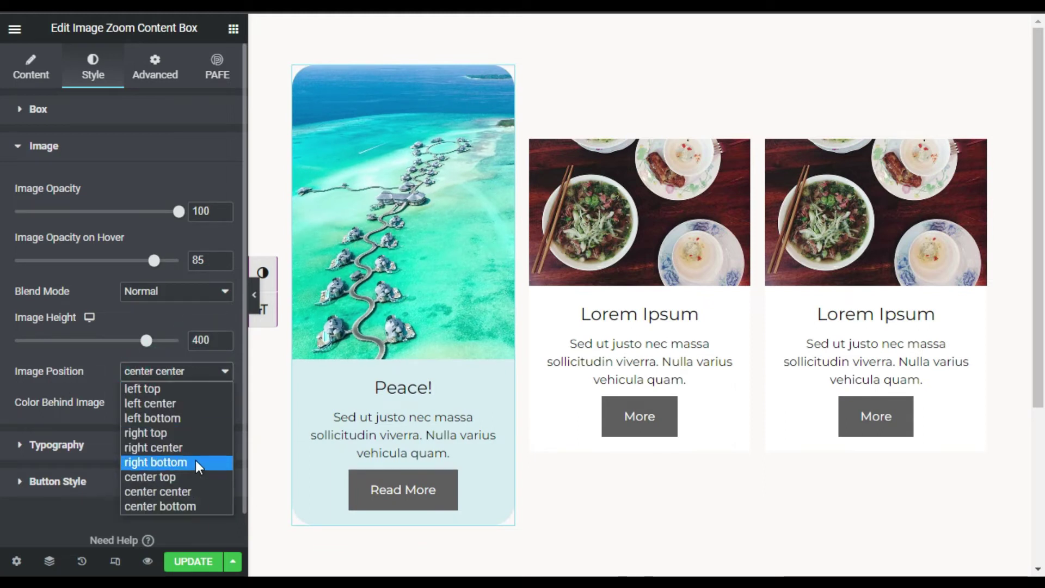
left_click(194, 462)
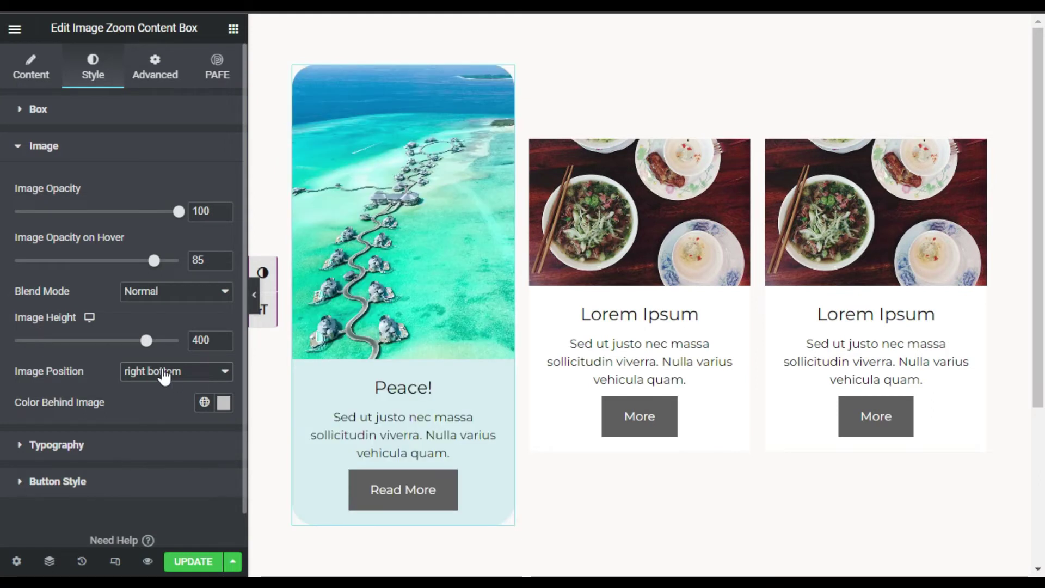
left_click(163, 372)
left_click(76, 372)
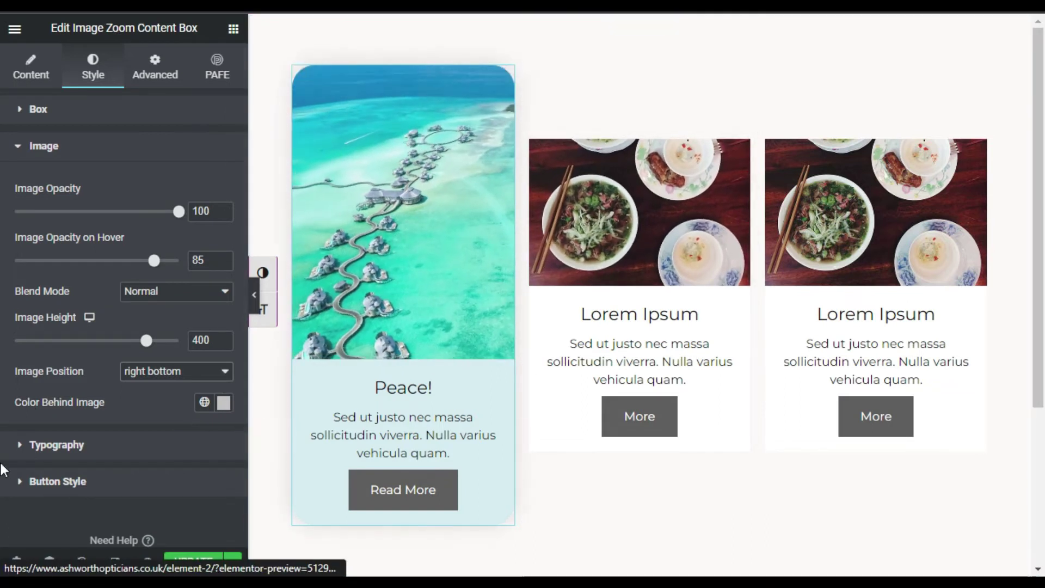
Set the Peace! title typography to Poppins, size 30, weight 700.
left_click(161, 452)
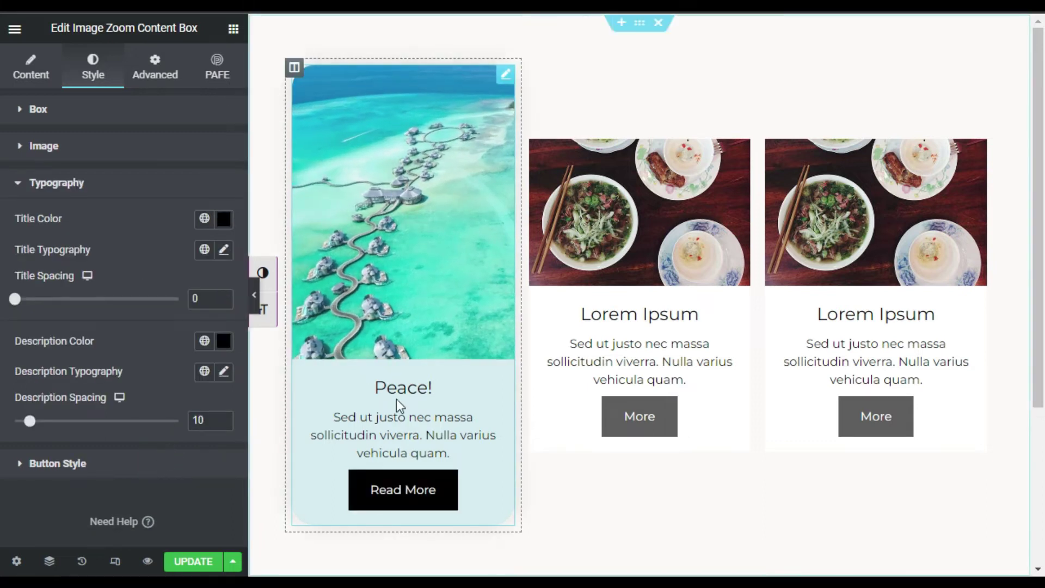
left_click(225, 253)
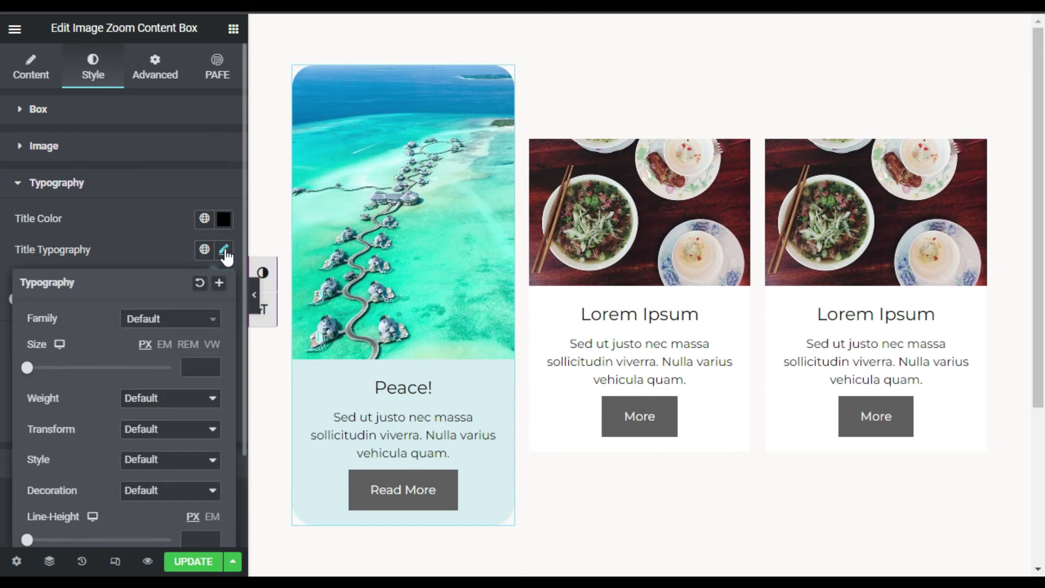
left_click(164, 322)
left_click(183, 336)
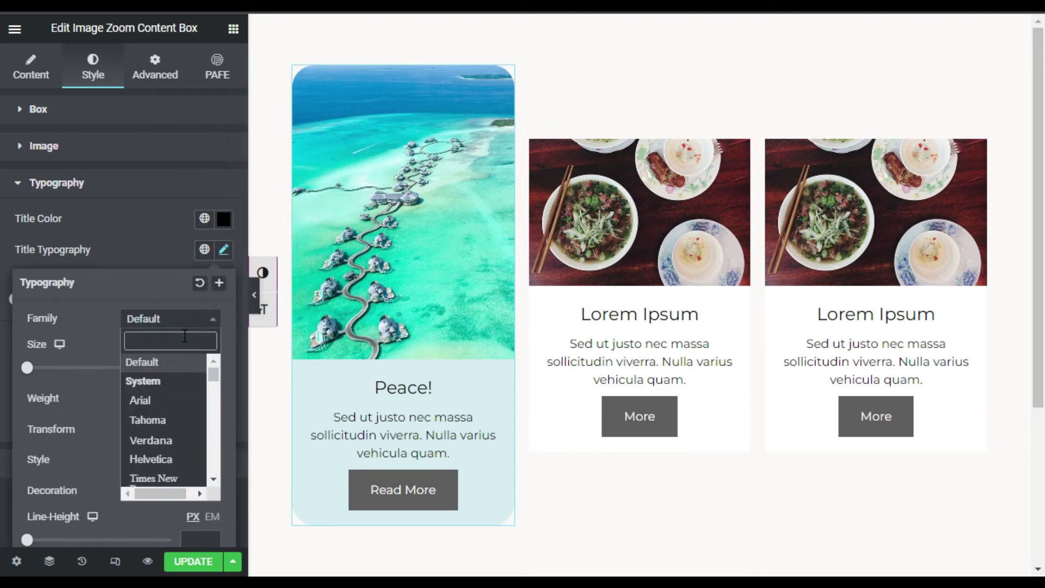
type("popp")
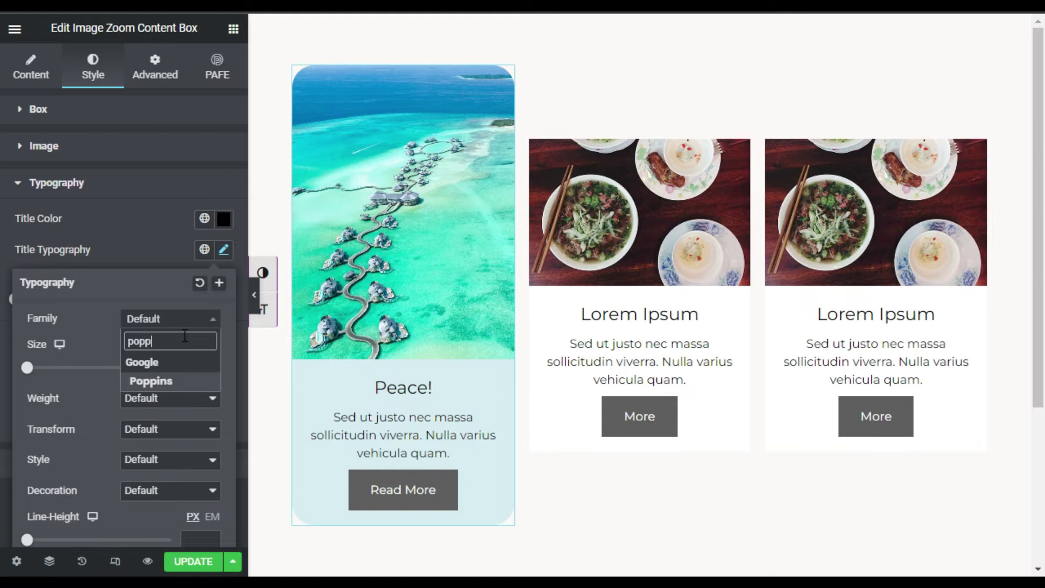
left_click(158, 381)
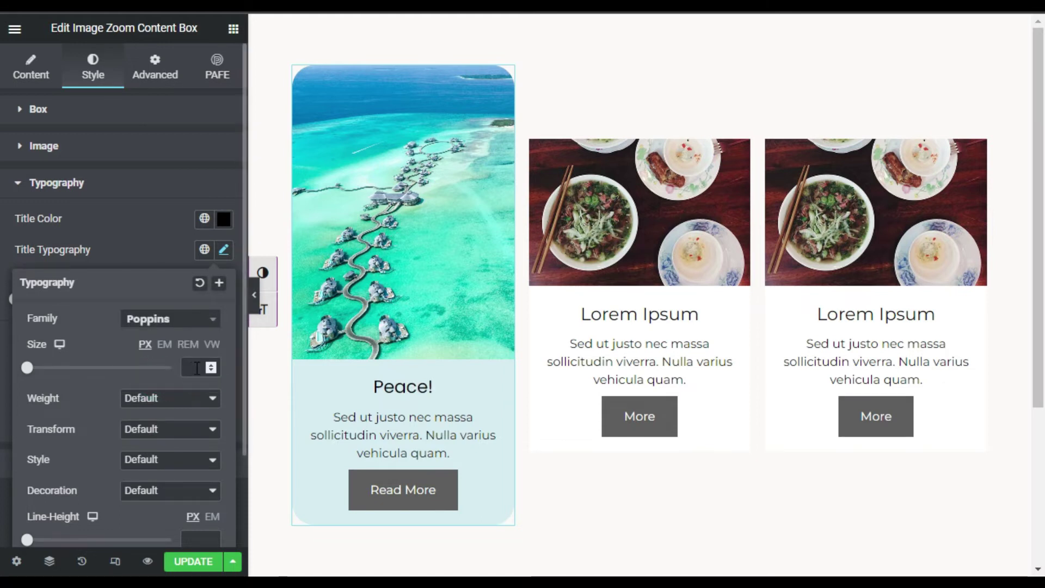
left_click(197, 369)
type("30")
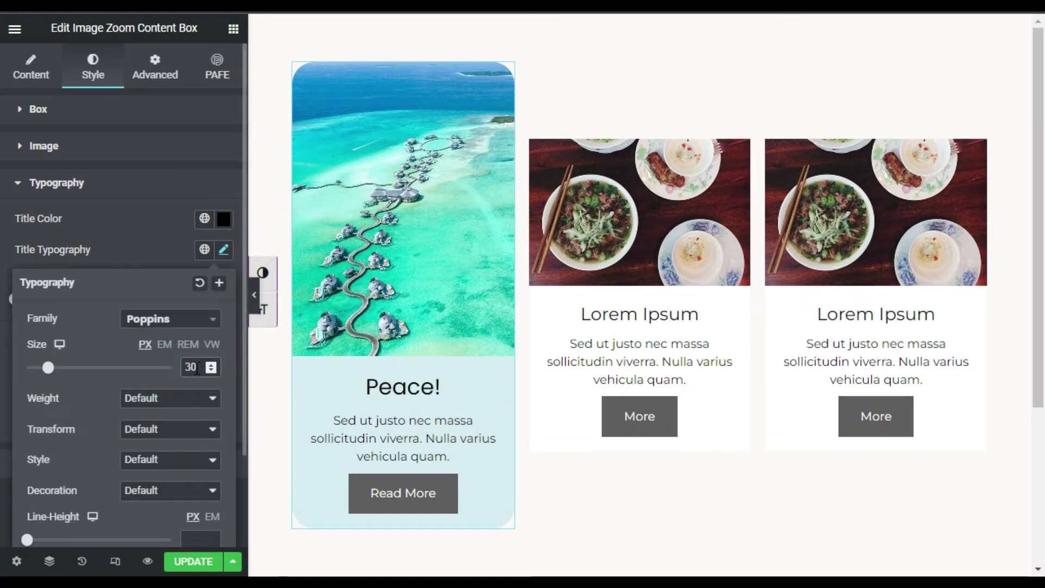
left_click(164, 399)
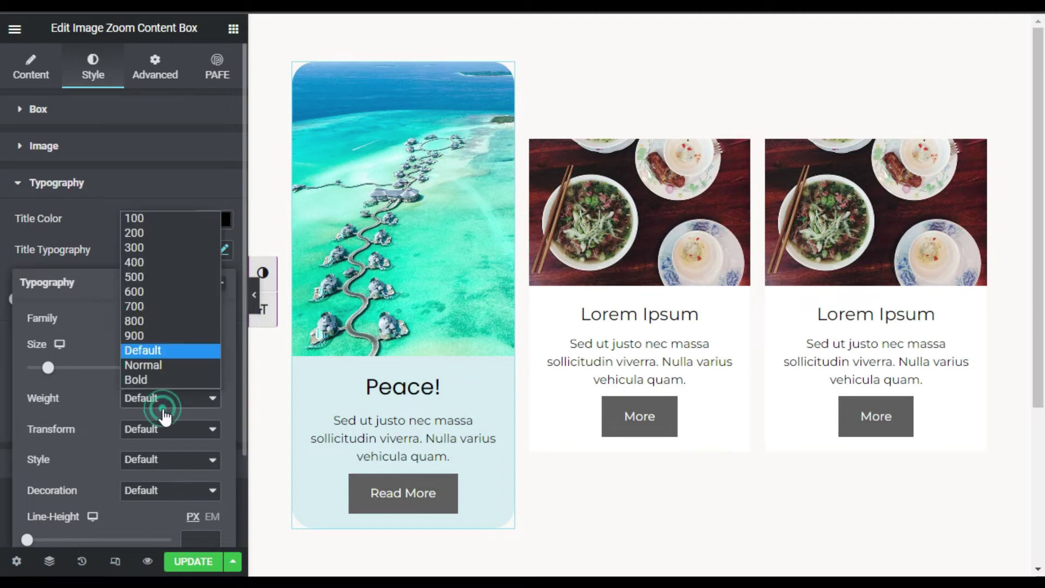
left_click(178, 309)
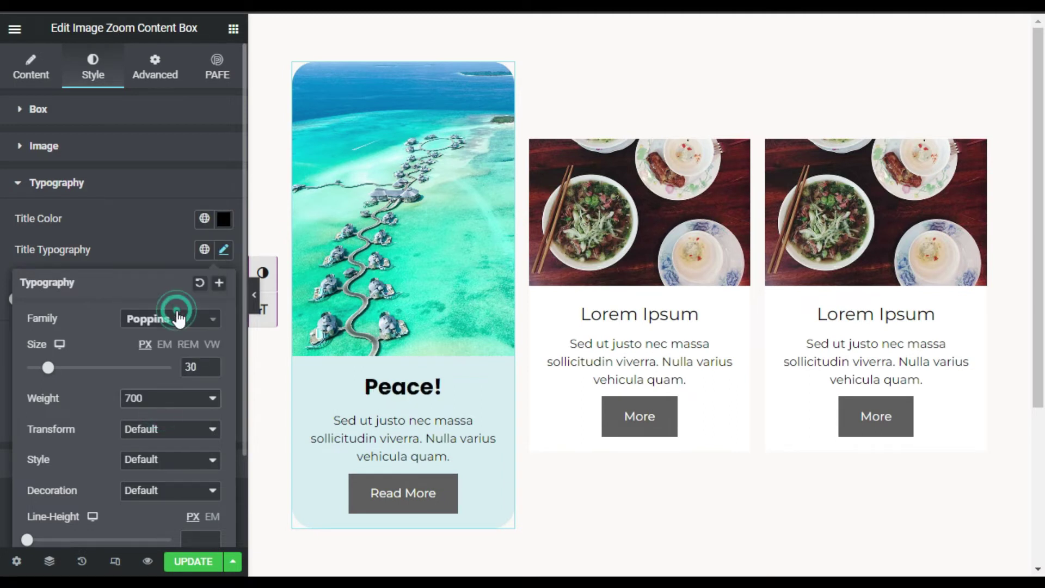
left_click(162, 252)
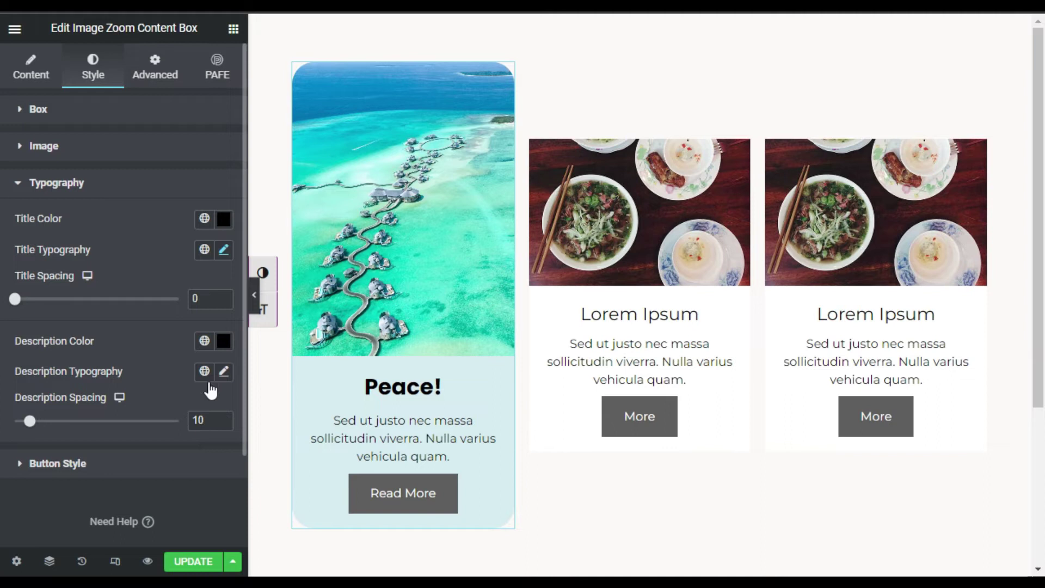
Set the description typography to Alata at size 18.
left_click(223, 372)
left_click(173, 440)
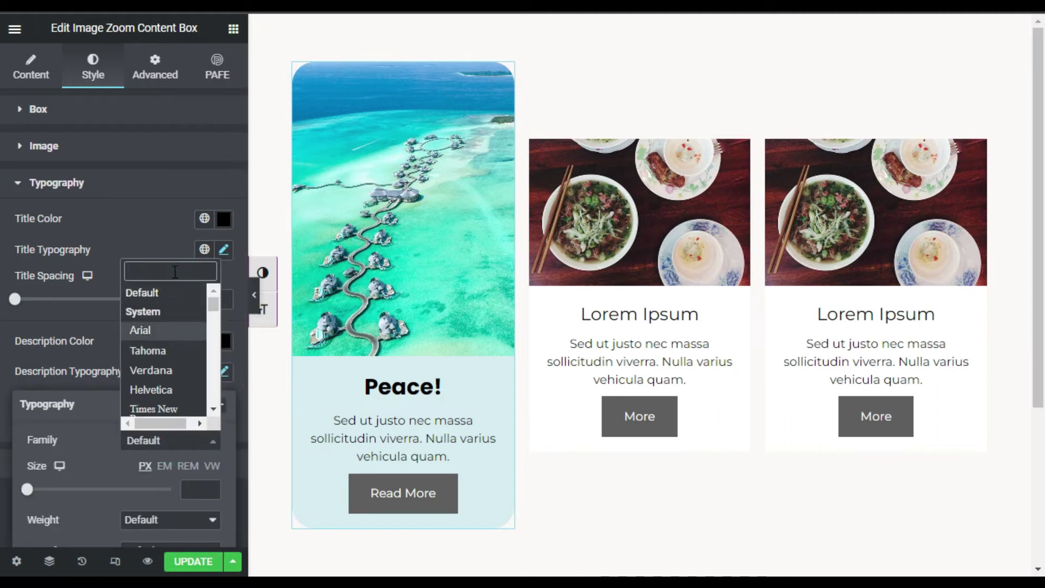
type("alata")
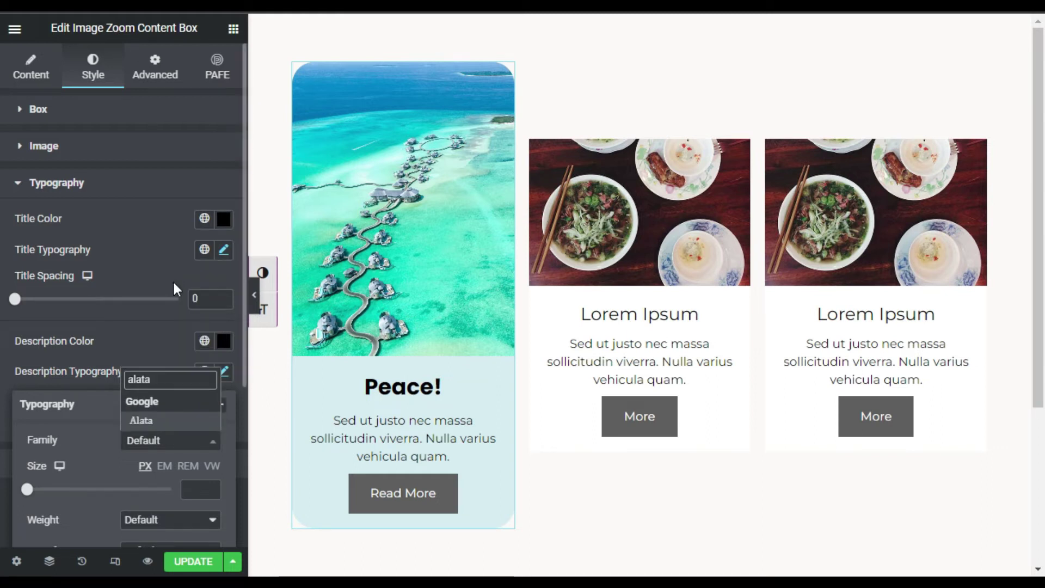
left_click(174, 422)
scroll(141, 346, "down", 2)
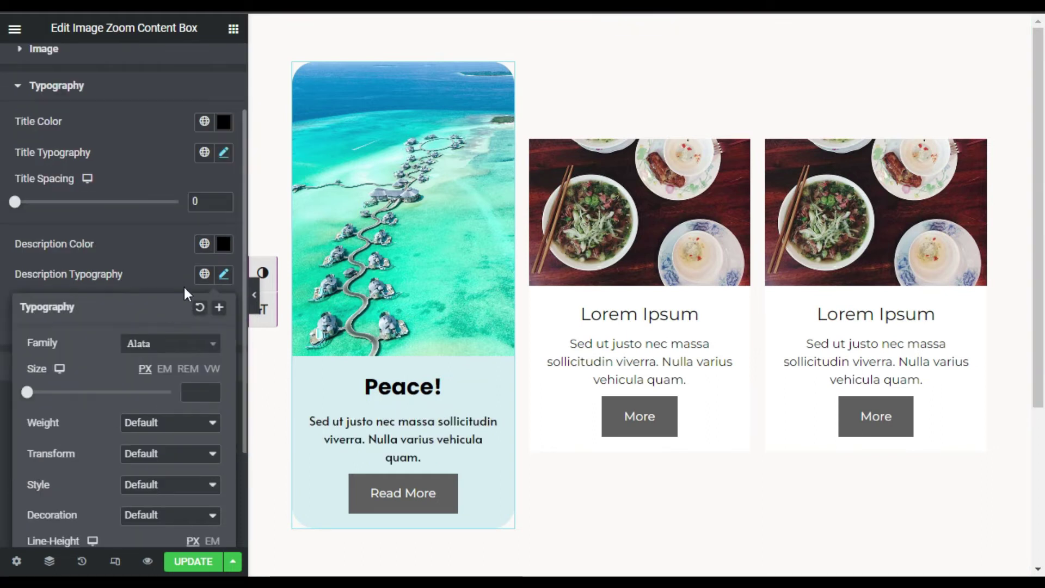
left_click(201, 394)
type("18")
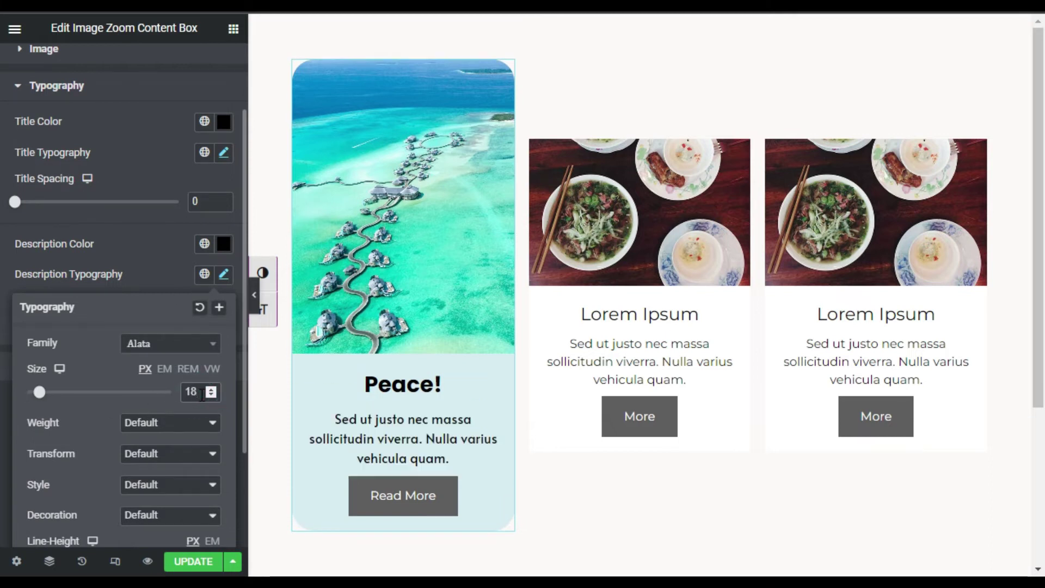
left_click(155, 270)
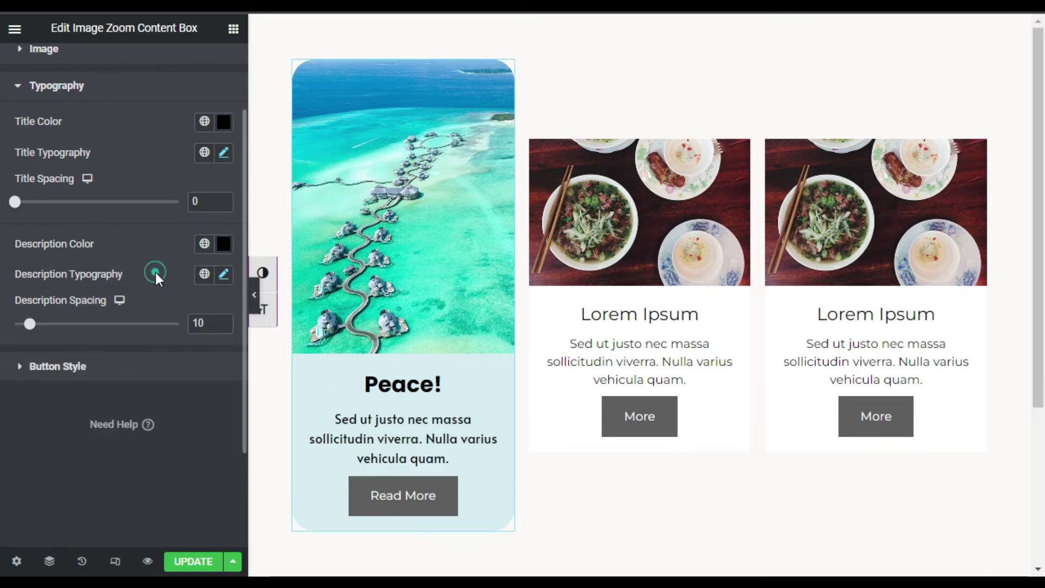
Keep the Read More button at inline width and give it a deep blue background.
left_click(98, 372)
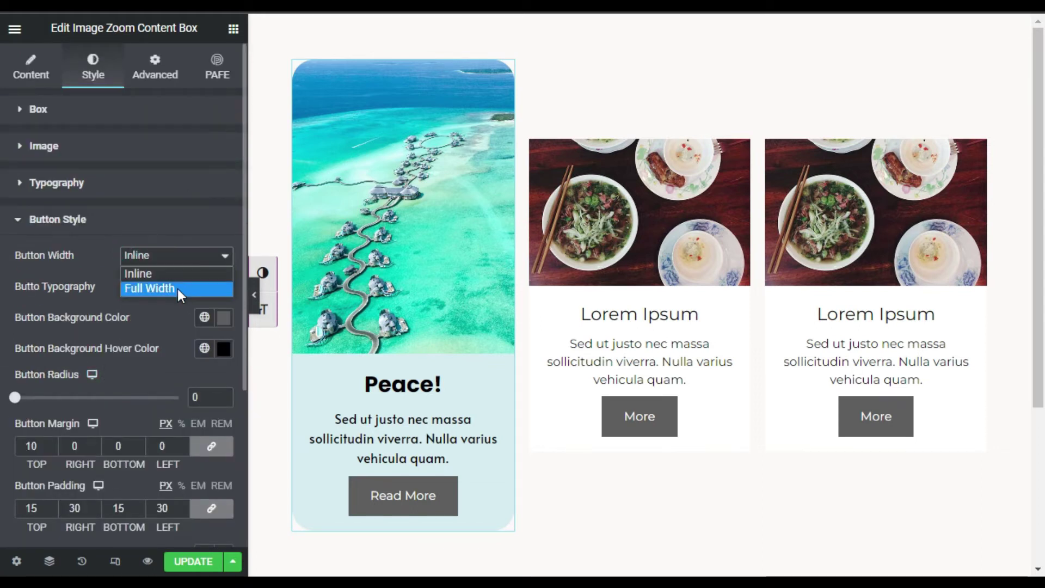
left_click(177, 288)
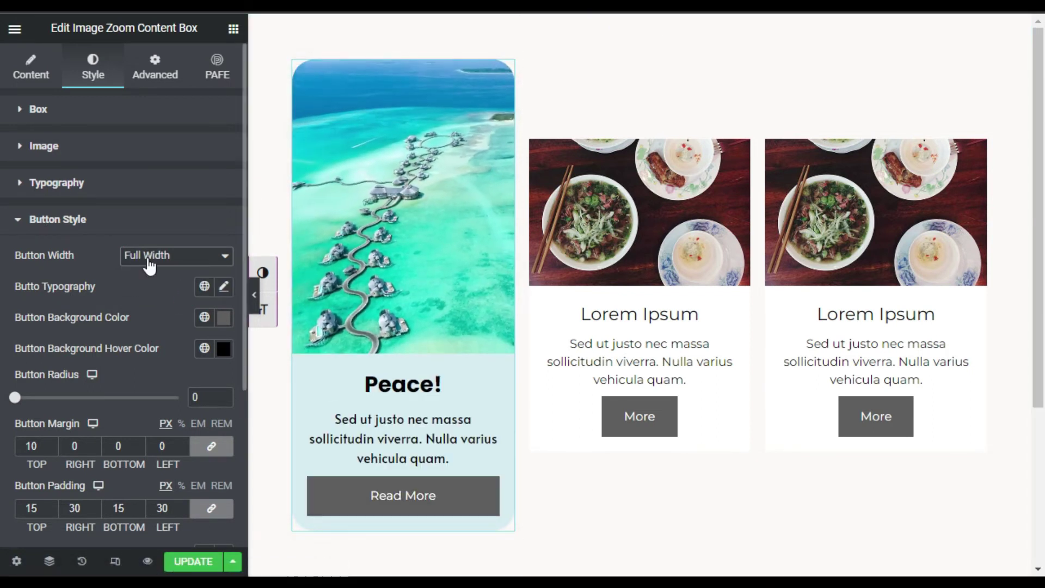
left_click(149, 266)
left_click(151, 270)
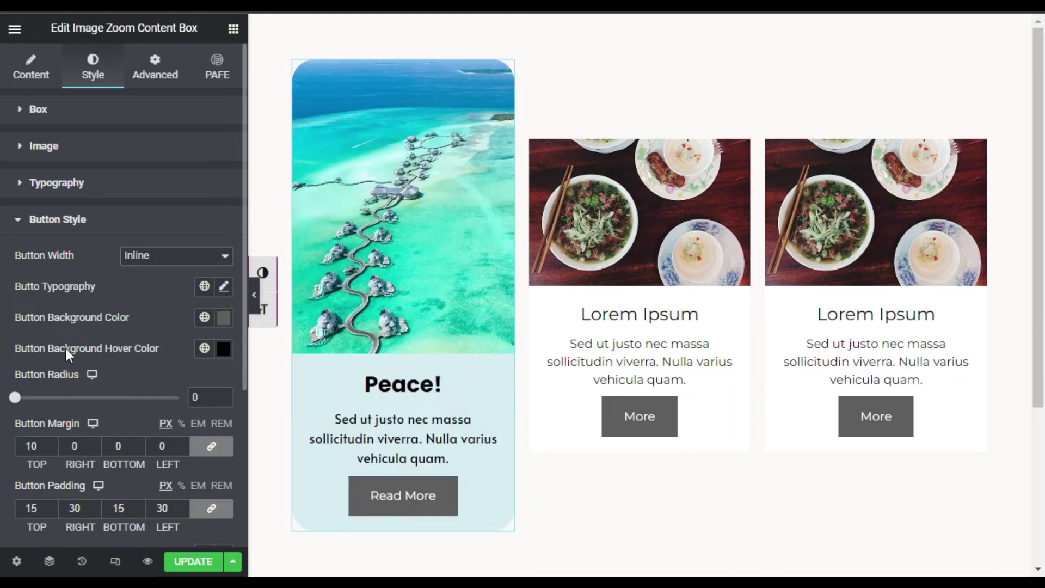
scroll(66, 351, "down", 2)
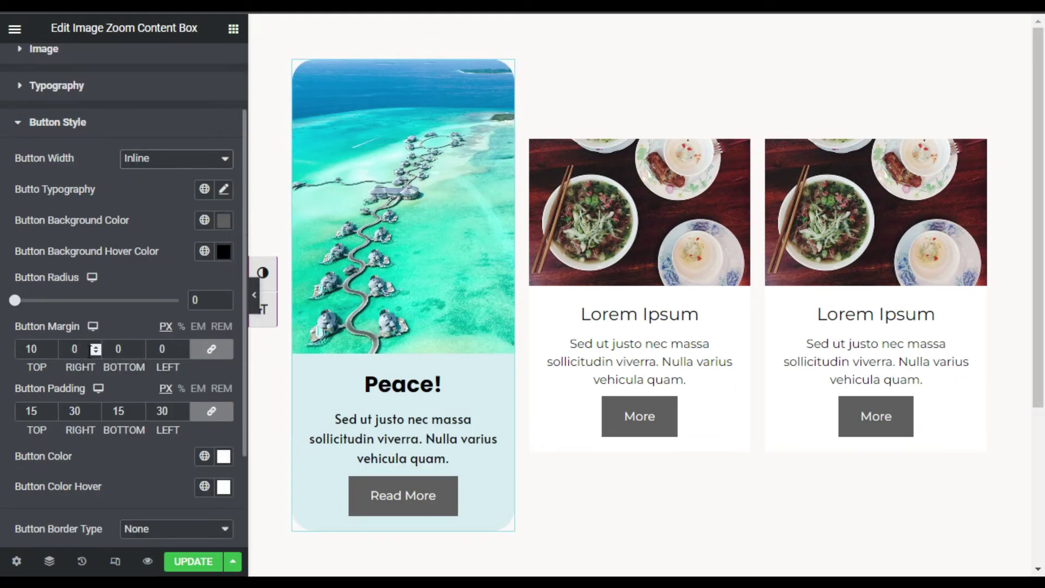
left_click(223, 220)
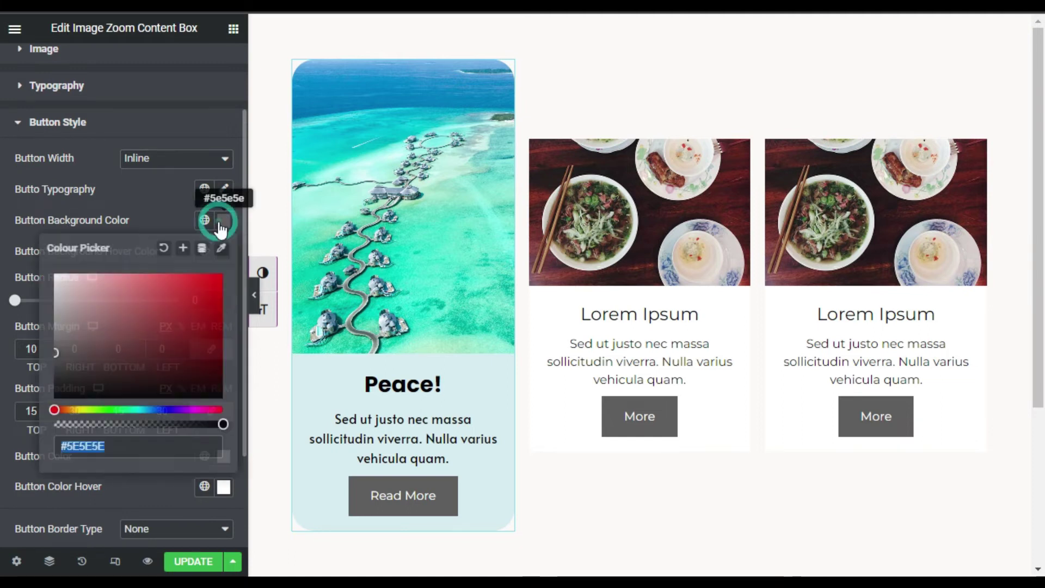
left_click(165, 410)
left_click_drag(168, 315, 153, 267)
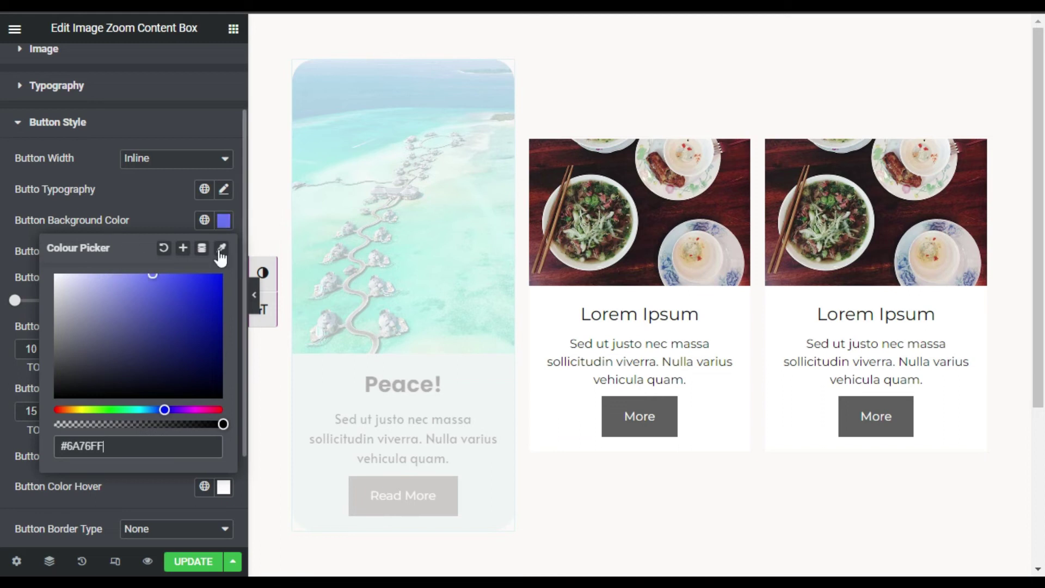
left_click(216, 275)
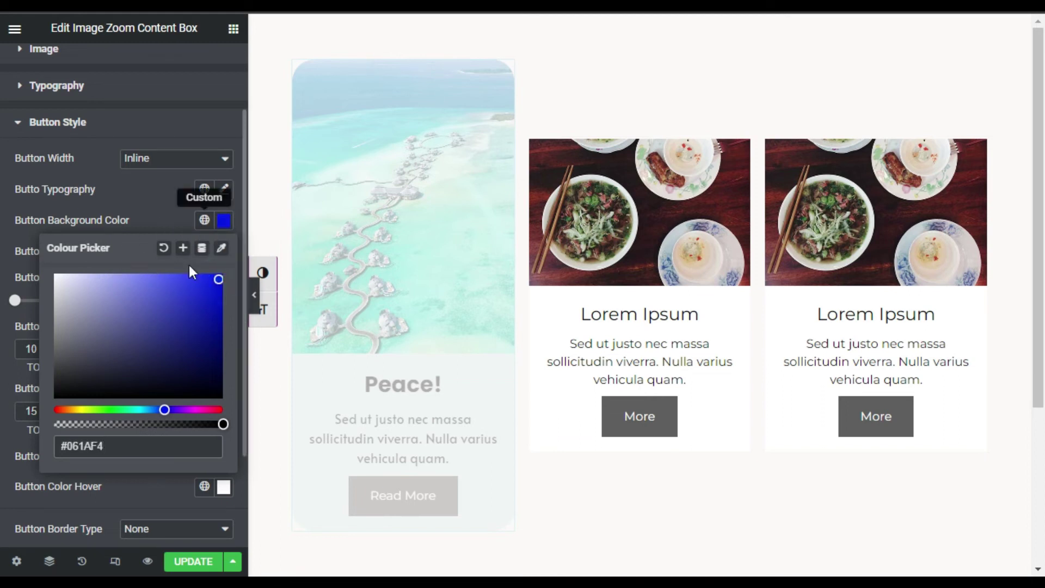
left_click(153, 213)
Make the button's hover background colour a bright cyan.
left_click(223, 252)
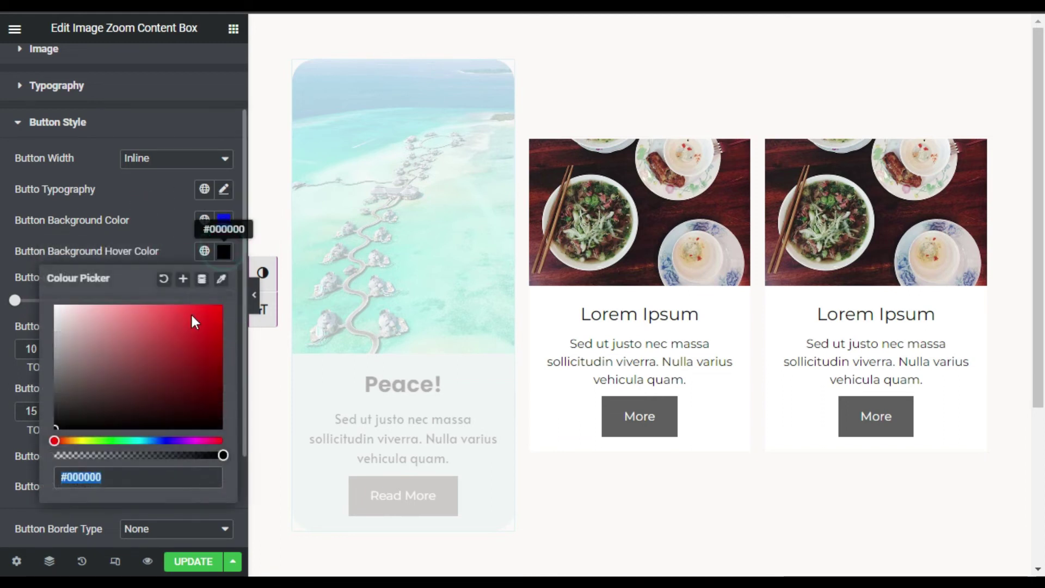
left_click(146, 441)
left_click_drag(185, 381, 215, 316)
left_click(169, 235)
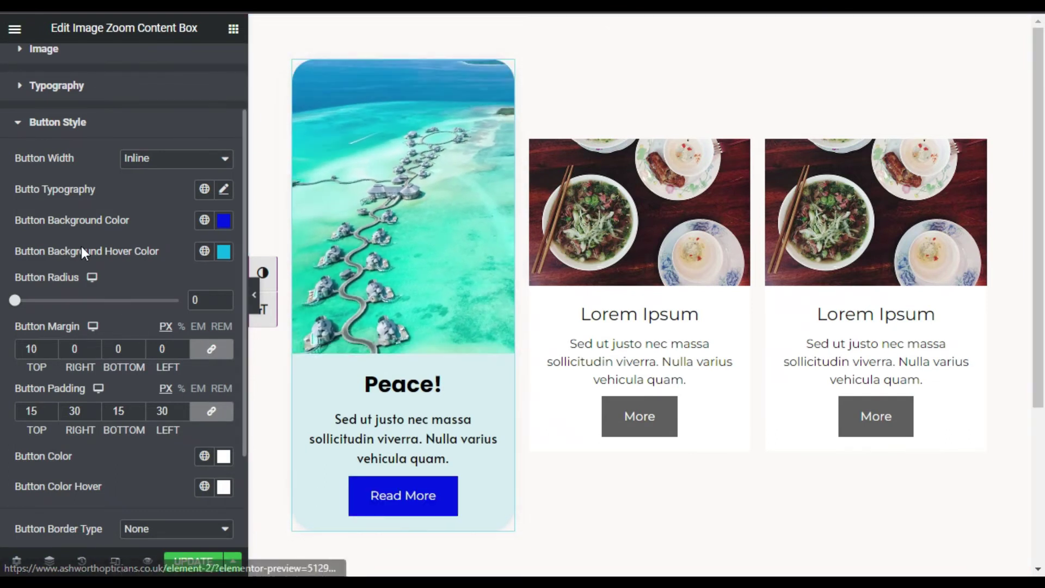
Round the Read More button's corners with a border radius of 15.
scroll(80, 247, "down", 2)
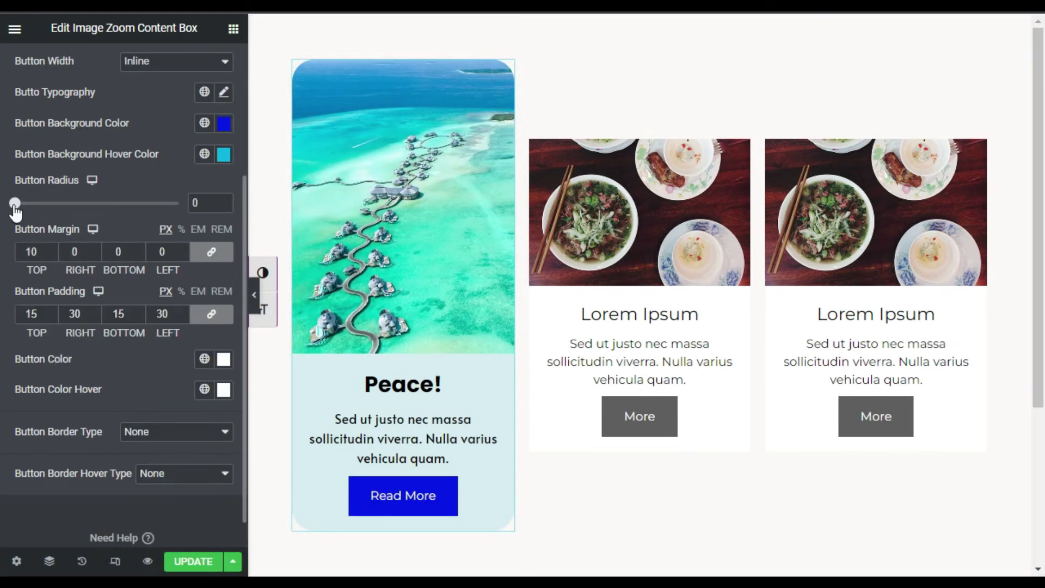
left_click_drag(15, 203, 44, 214)
left_click(224, 207)
Unlink the button padding: top 10, right and left 20; leave border types at None.
scroll(220, 257, "down", 1)
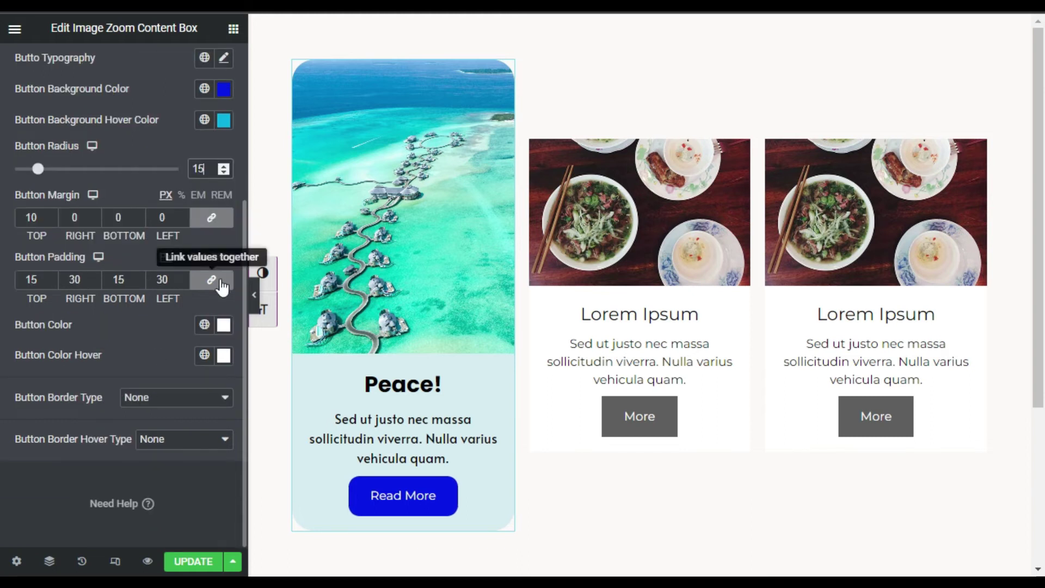
left_click(211, 279)
double_click(31, 280)
type("10")
left_click(129, 280)
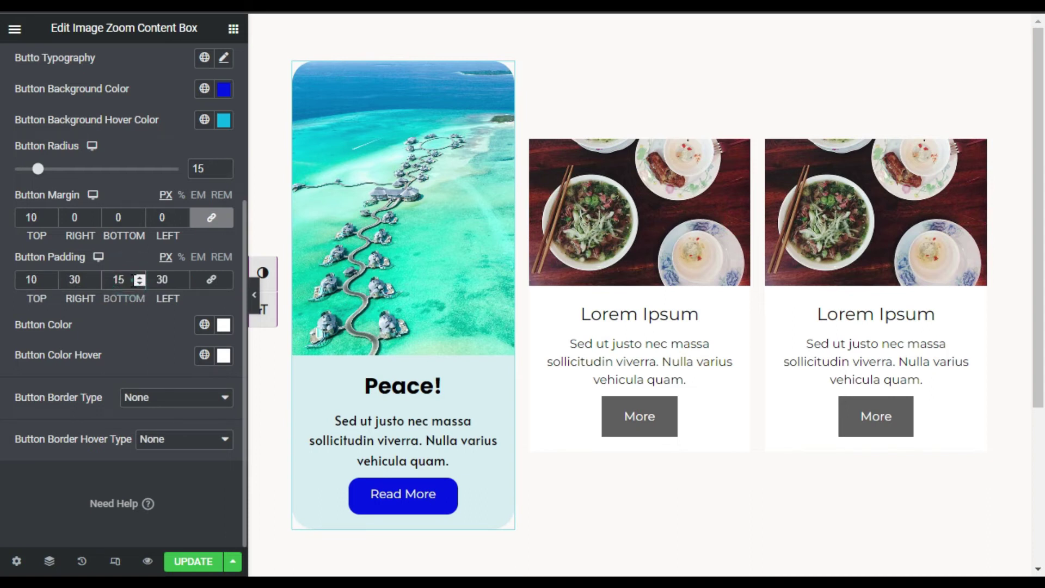
double_click(73, 280)
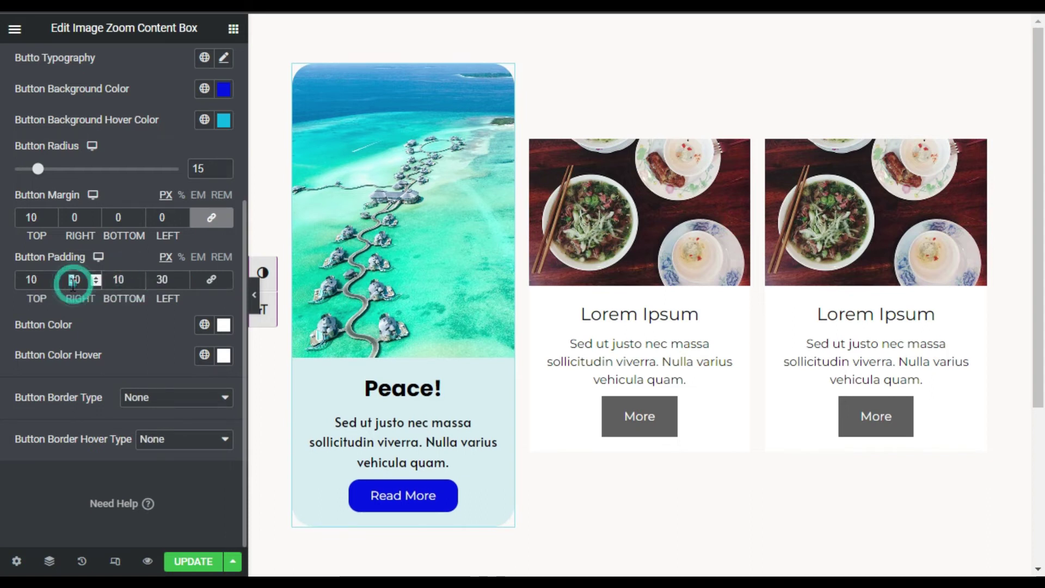
type("20")
double_click(160, 279)
type("20")
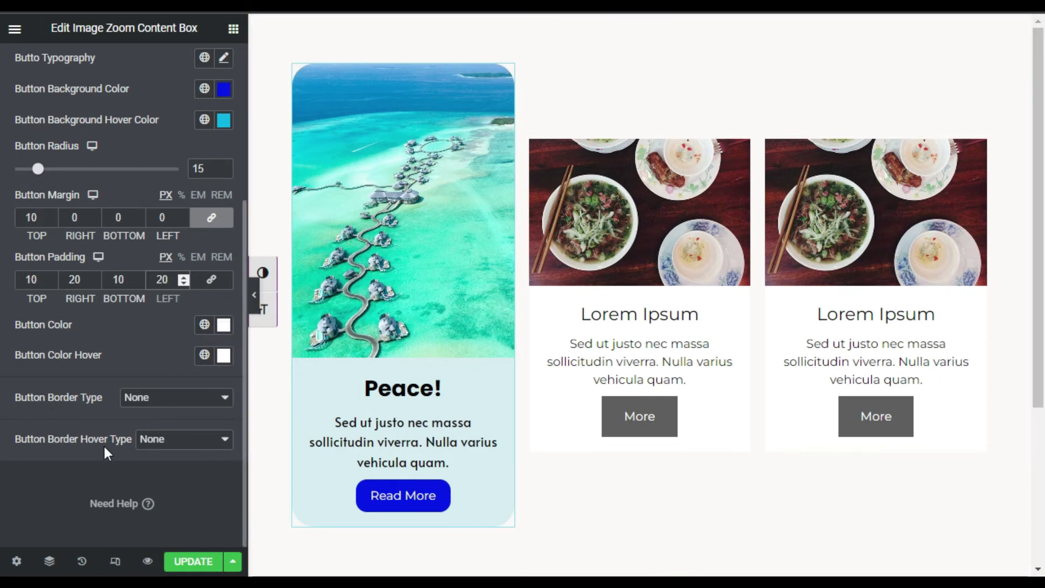
left_click(155, 444)
left_click(149, 399)
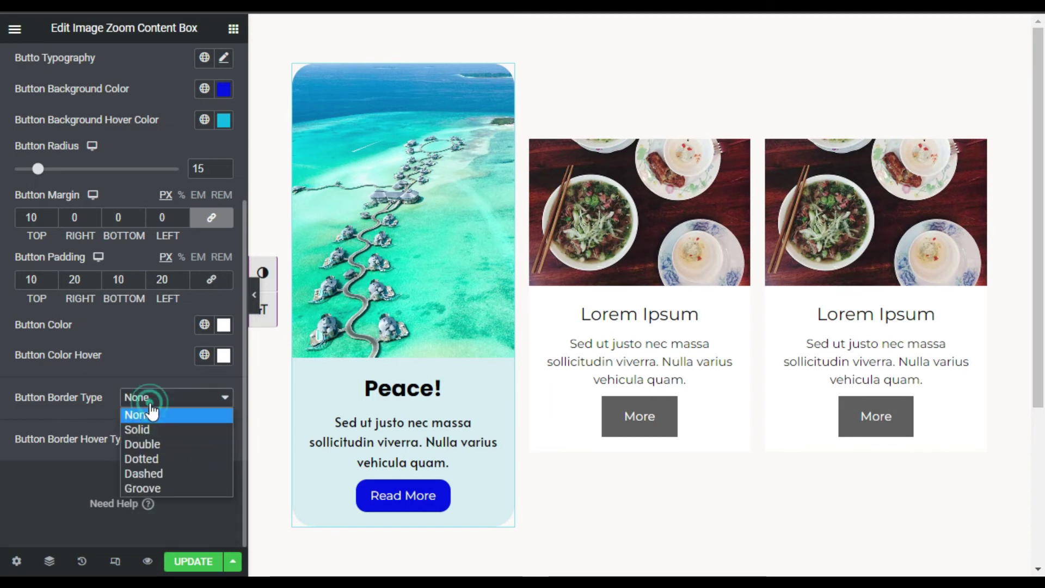
left_click(97, 407)
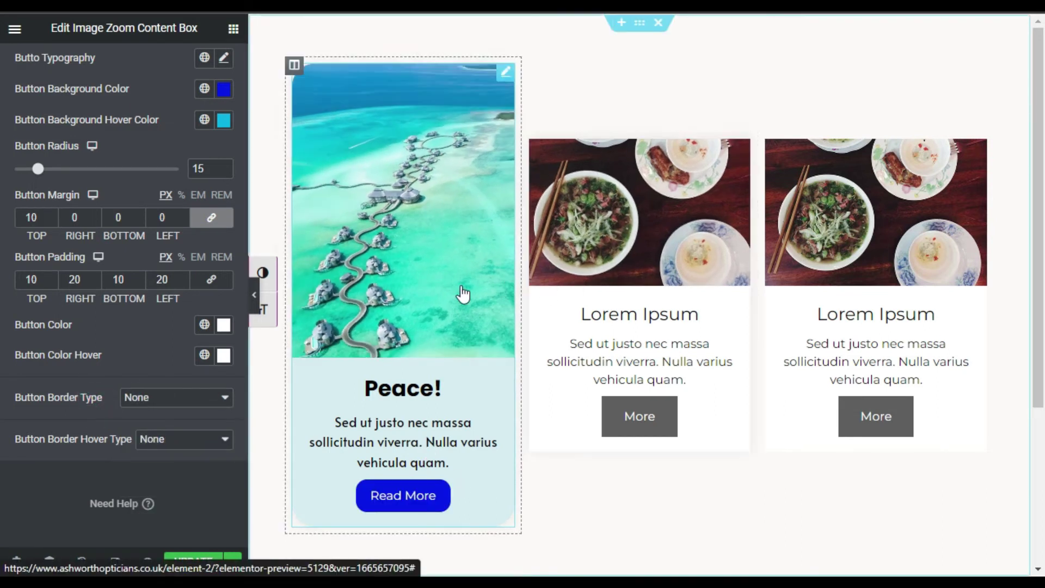
Copy the Peace! widget and paste its style onto the middle and third cards.
right_click(508, 74)
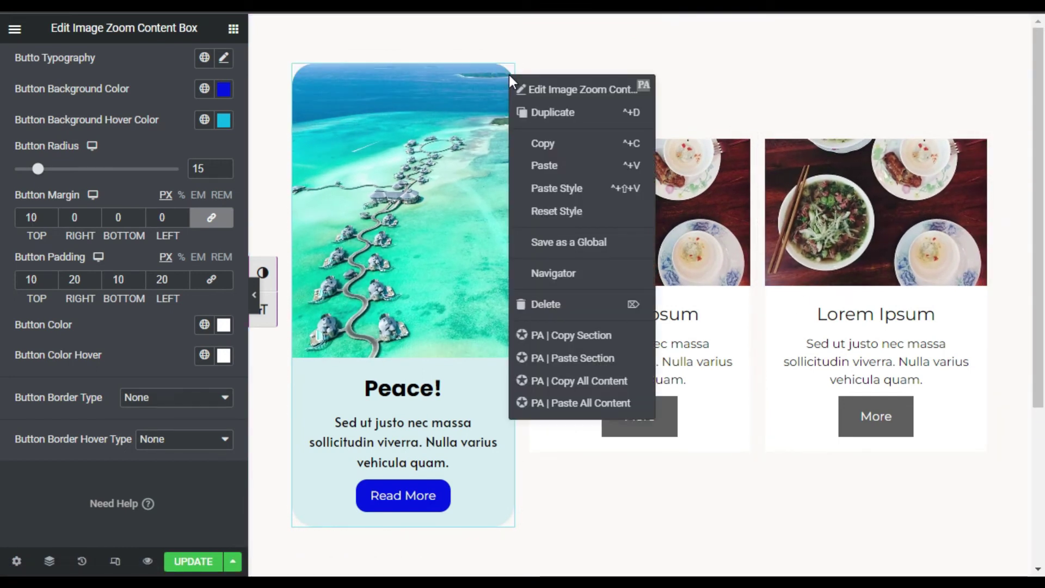
left_click(561, 144)
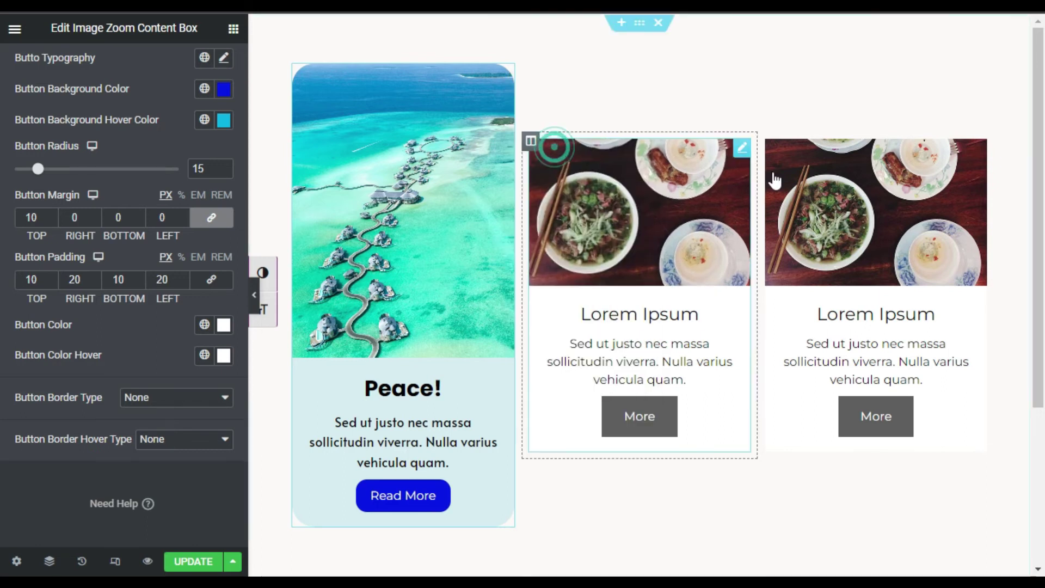
right_click(741, 154)
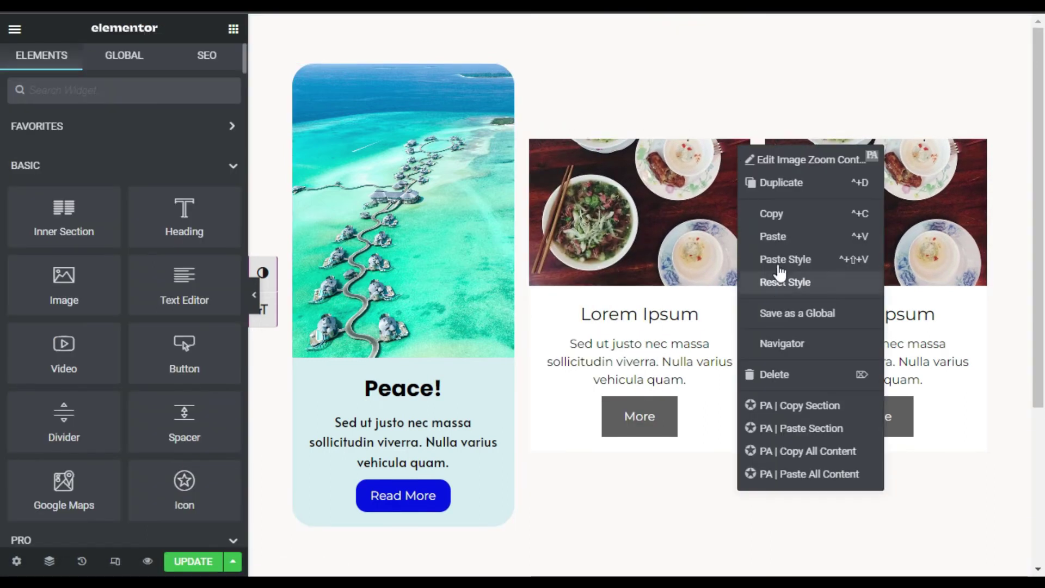
left_click(753, 279)
key("ctrl+shift+v")
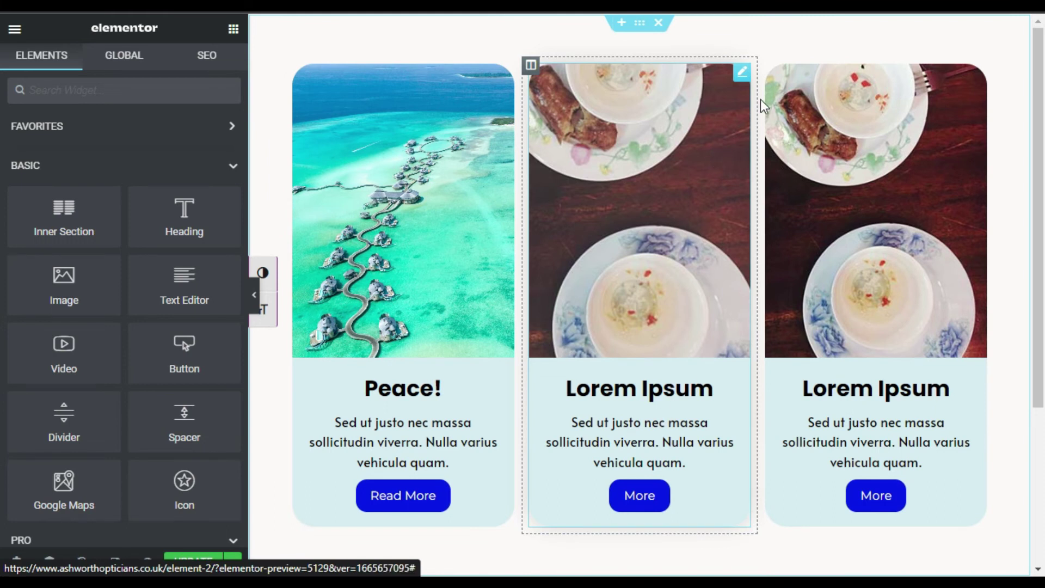
left_click(741, 73)
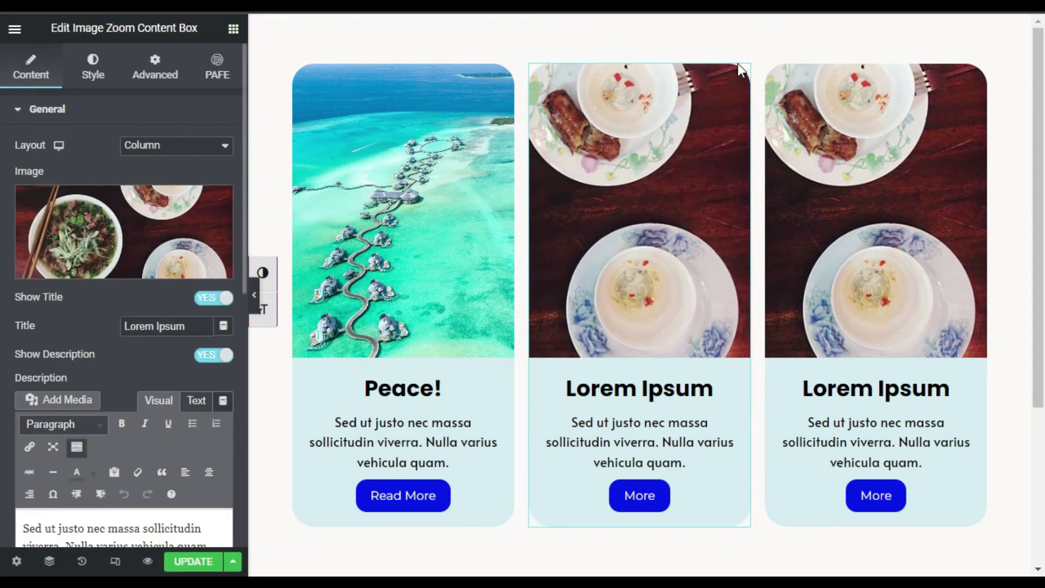
Replace the middle card's image with the sailboat photo.
left_click_drag(208, 327, 131, 326)
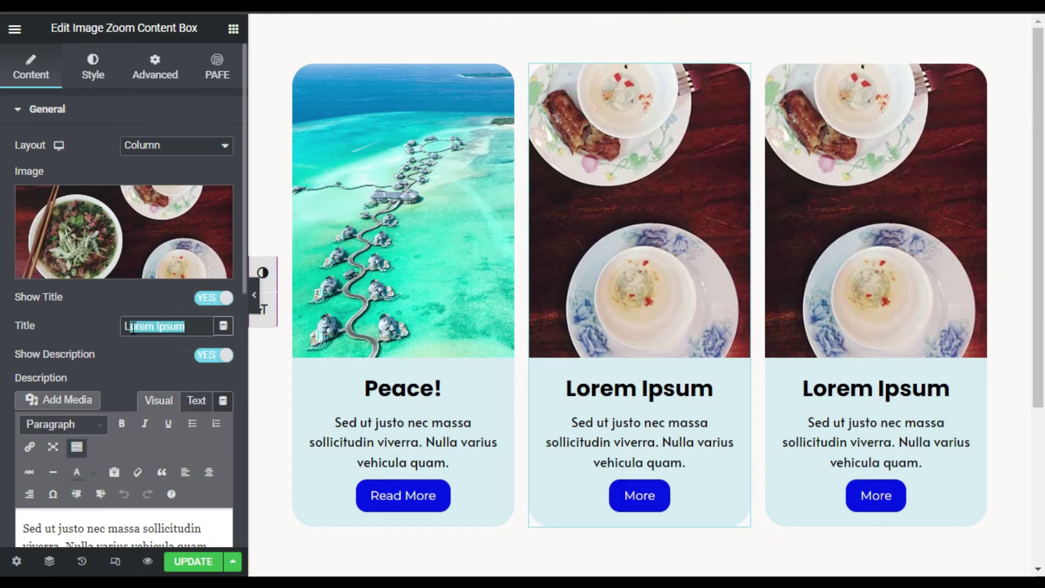
left_click(137, 280)
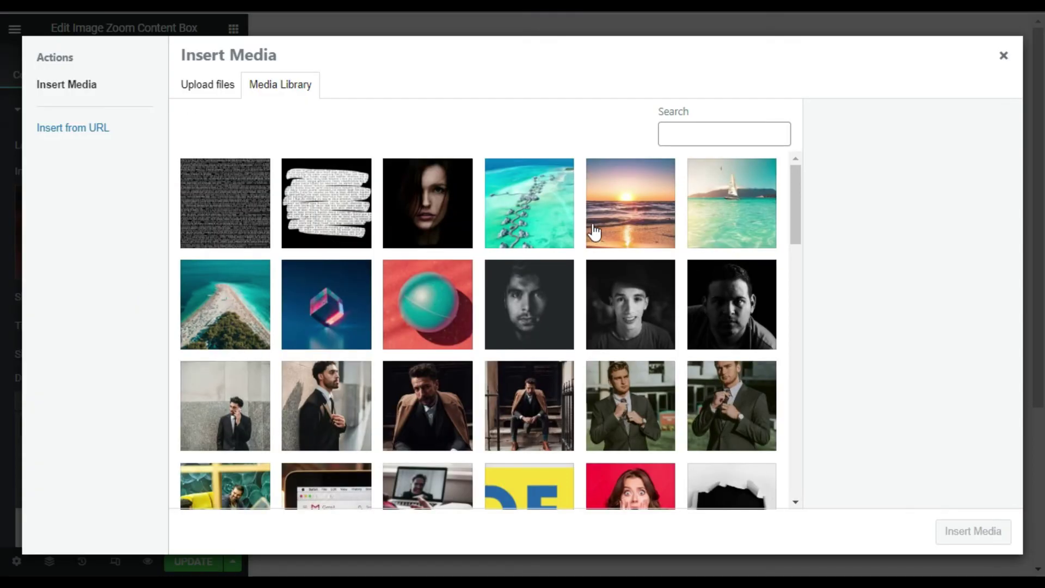
left_click(724, 221)
left_click(972, 531)
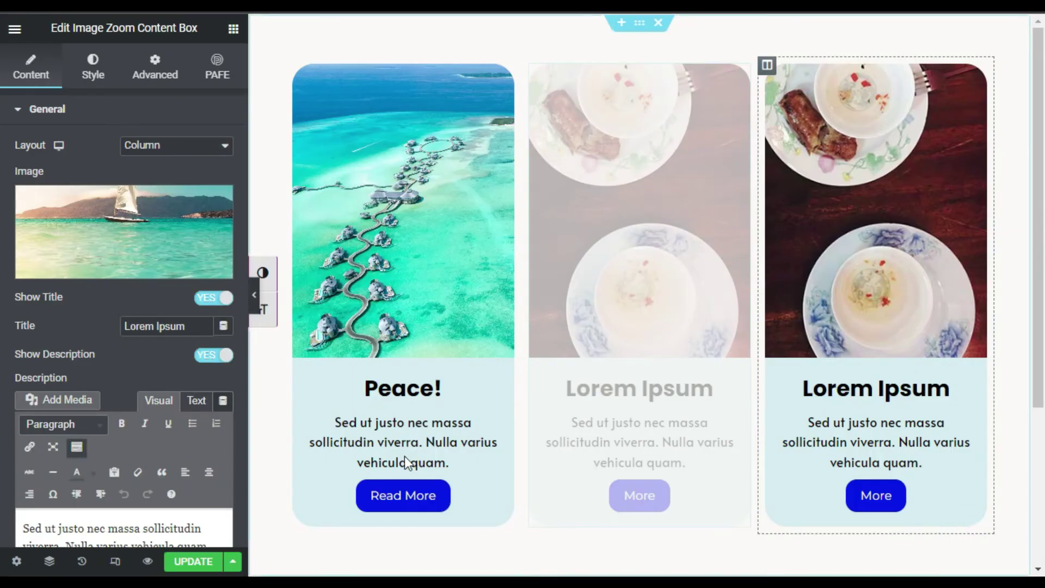
Retitle the middle card 'Sailing' and change its button text to 'Read More'.
left_click_drag(193, 329, 90, 328)
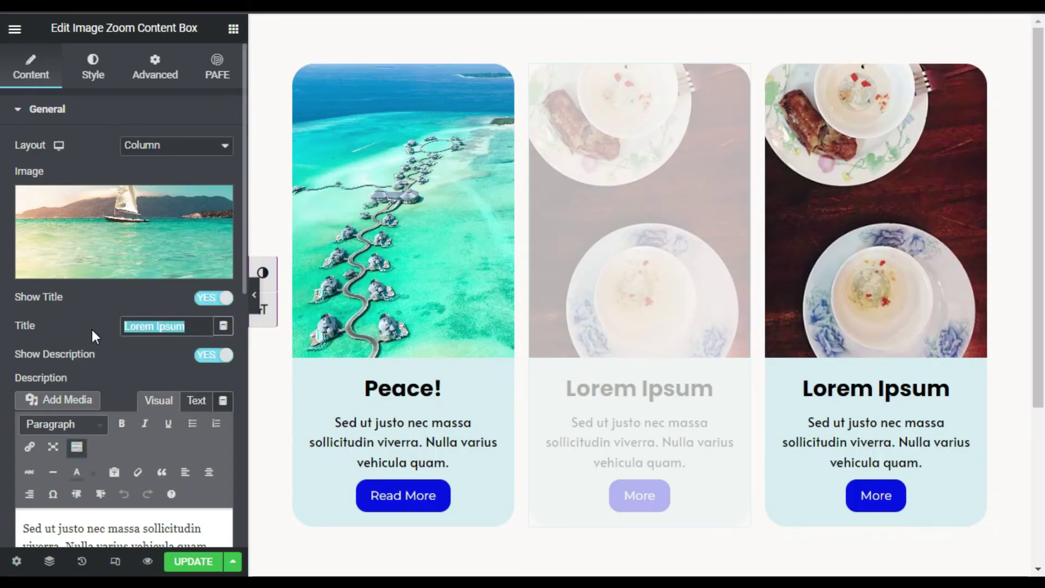
type("Sailing")
scroll(146, 363, "down", 4)
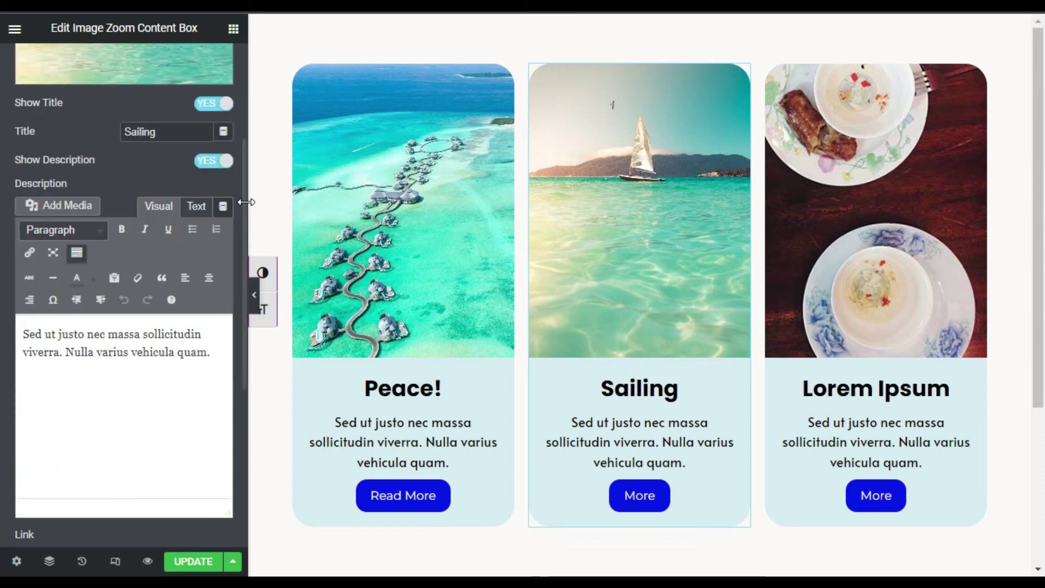
scroll(233, 204, "down", 3)
left_click(125, 419)
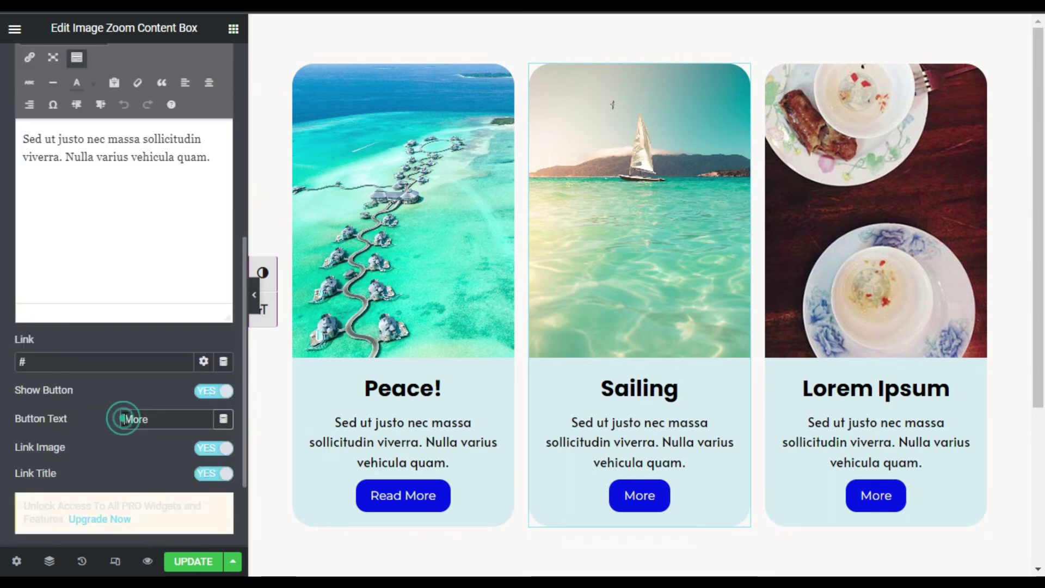
type("Fead")
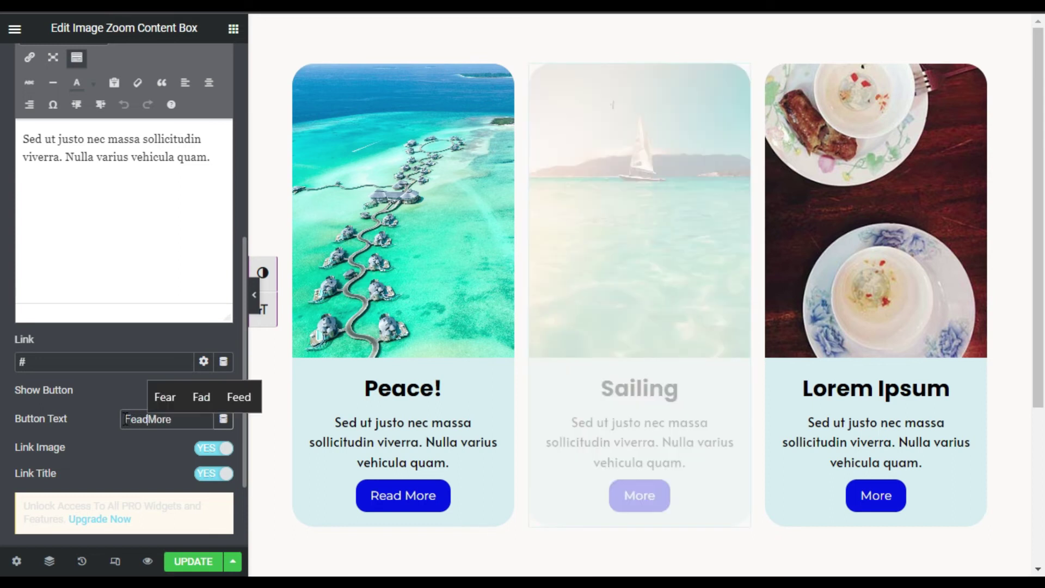
key("BackSpace")
key("BackSpace")
key("BackSpace")
key("BackSpace")
type("R")
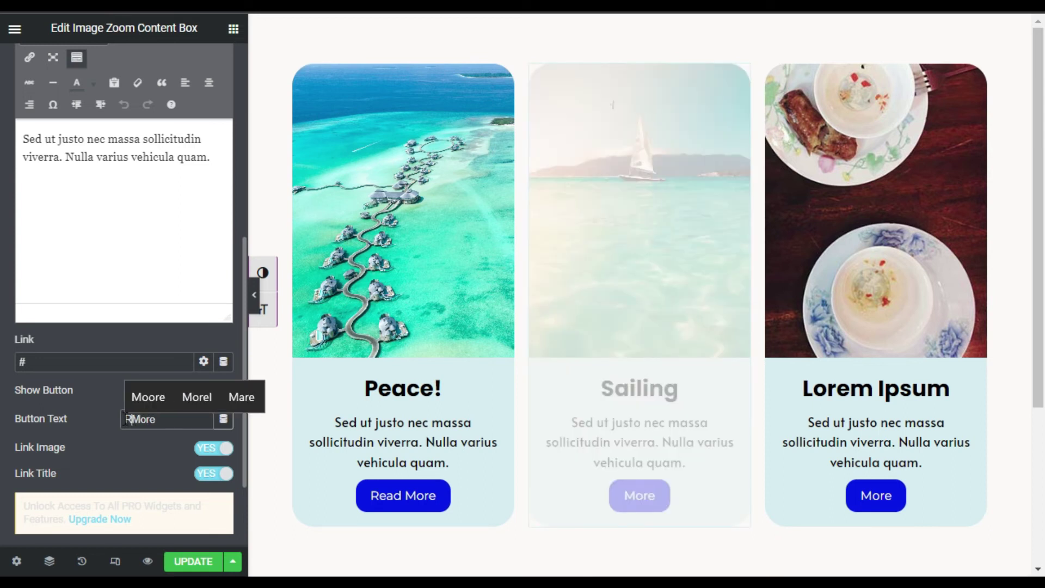
type("ead")
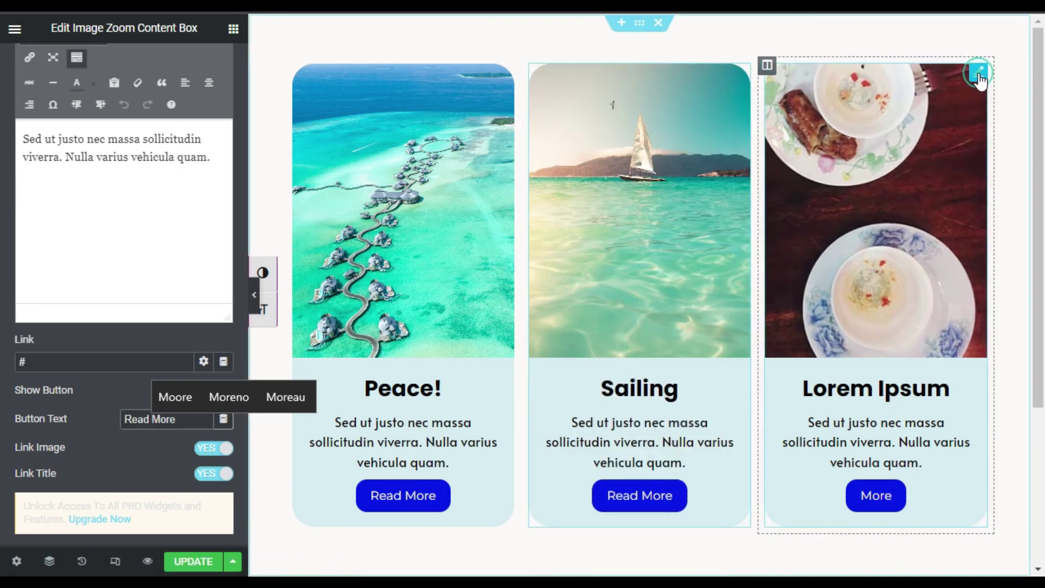
left_click(979, 72)
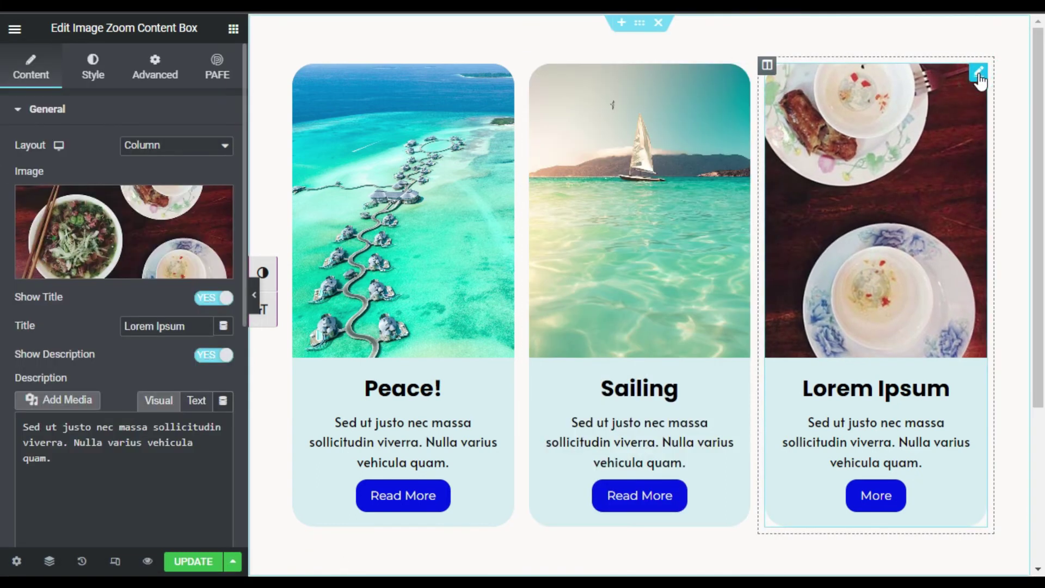
Replace the third card's image with the sunset beach photo.
left_click(57, 263)
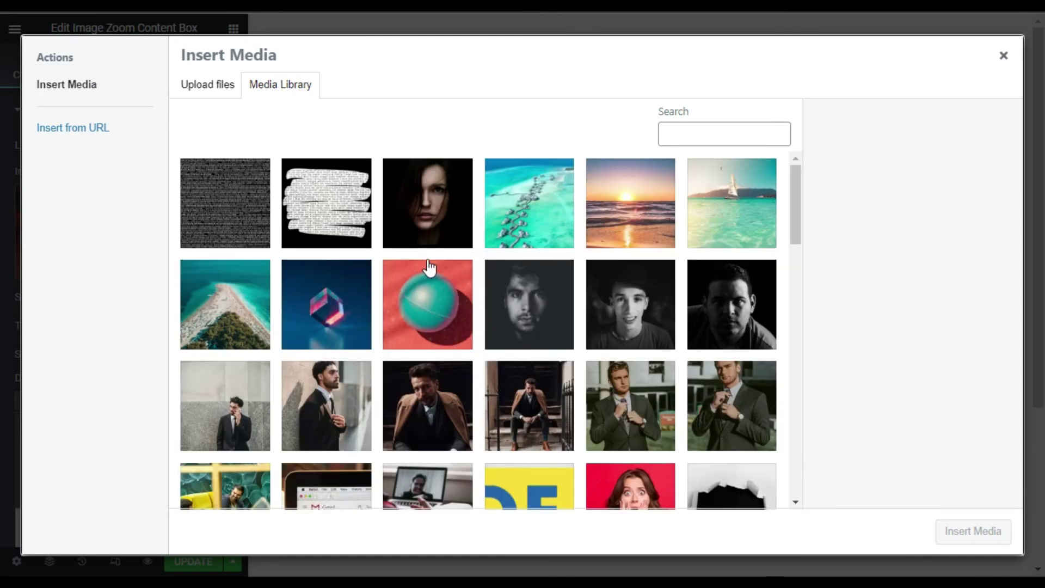
left_click(655, 218)
left_click(965, 544)
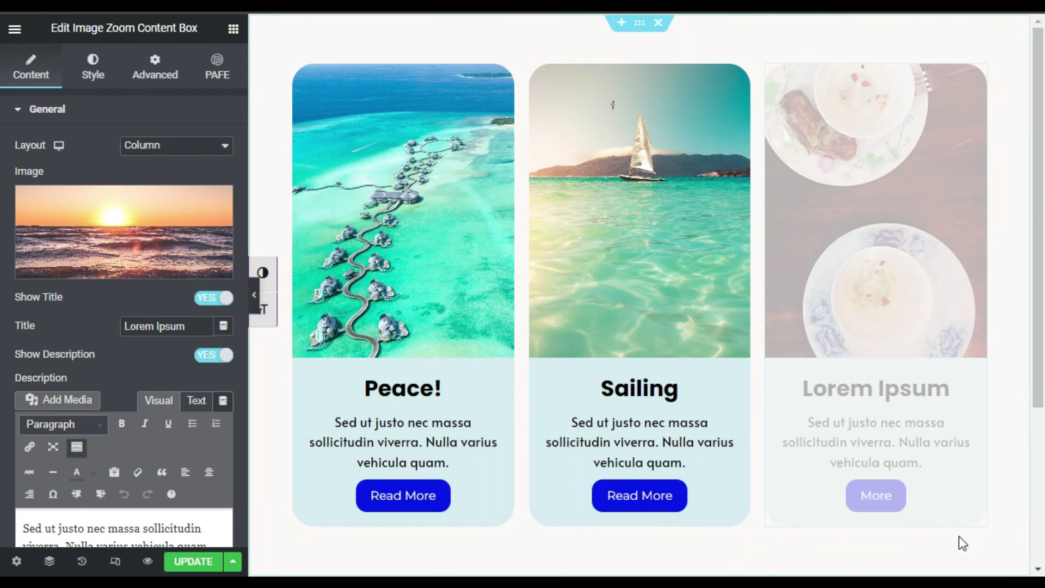
Title the third card 'Sunset', set its button to 'Read More', and update the page.
left_click_drag(164, 324, 118, 326)
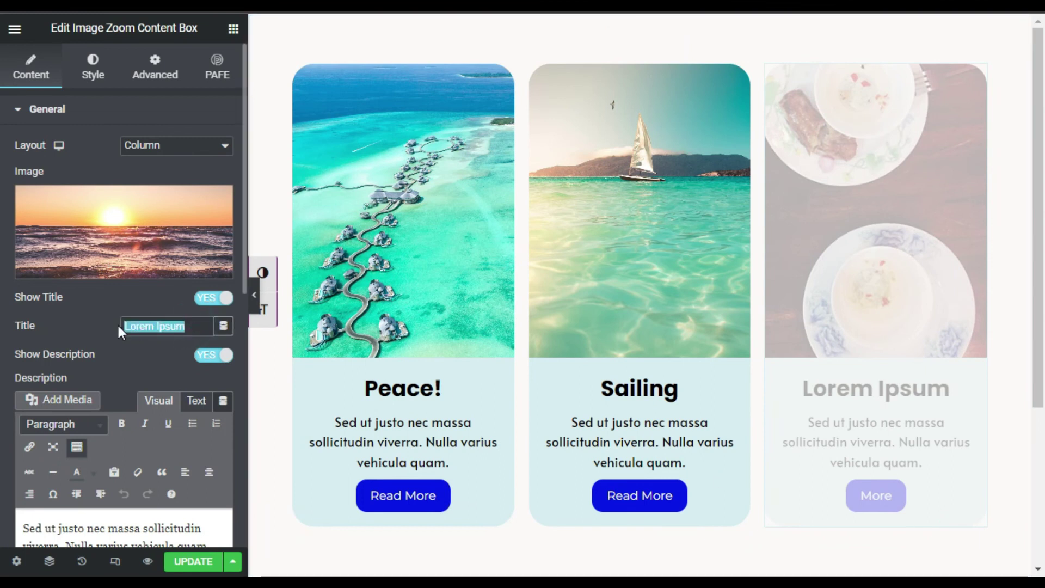
type("Sunse")
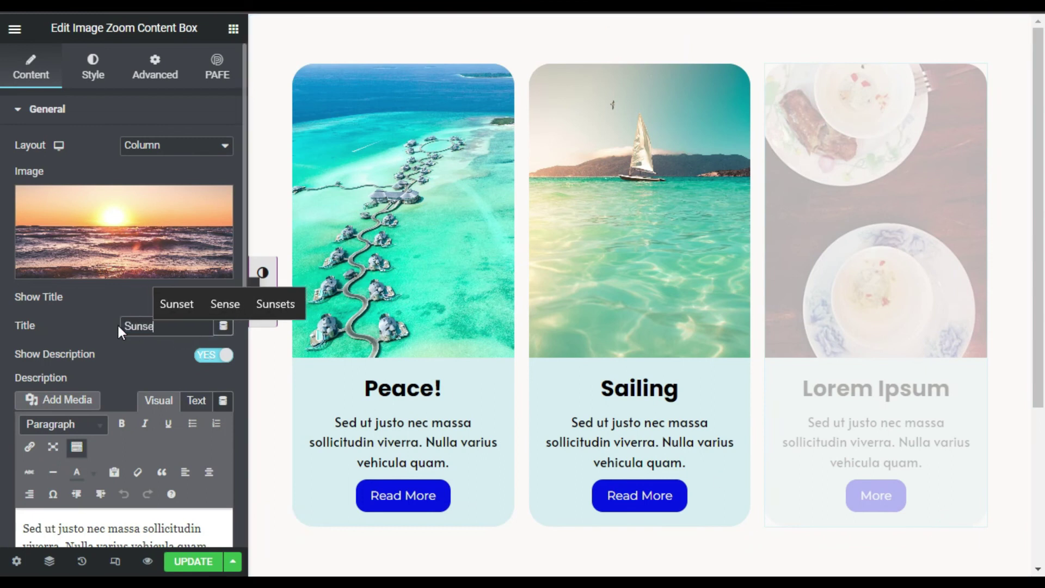
type("t")
scroll(82, 365, "down", 3)
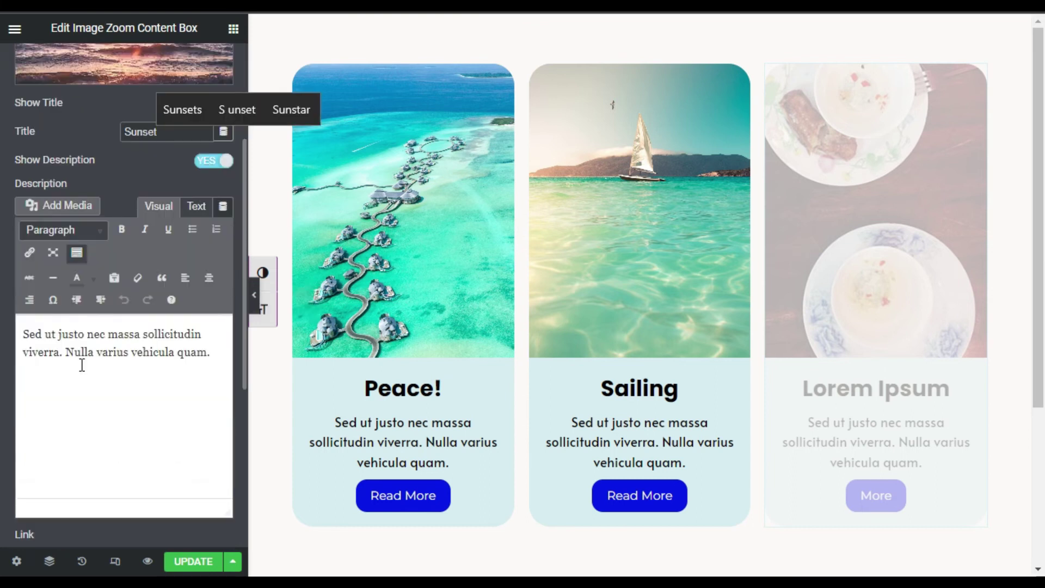
scroll(204, 217, "down", 3)
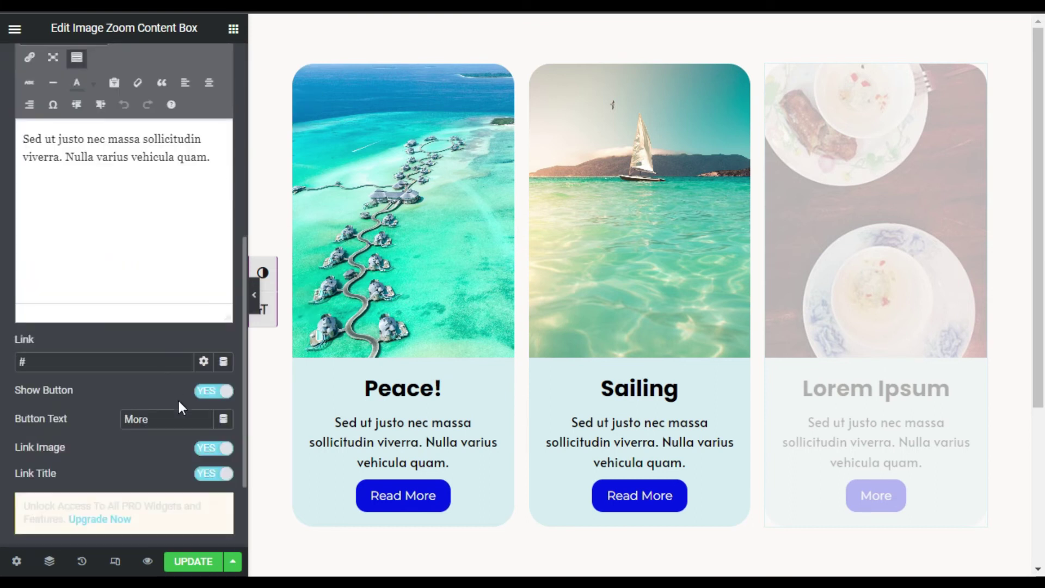
left_click(128, 420)
type("Read")
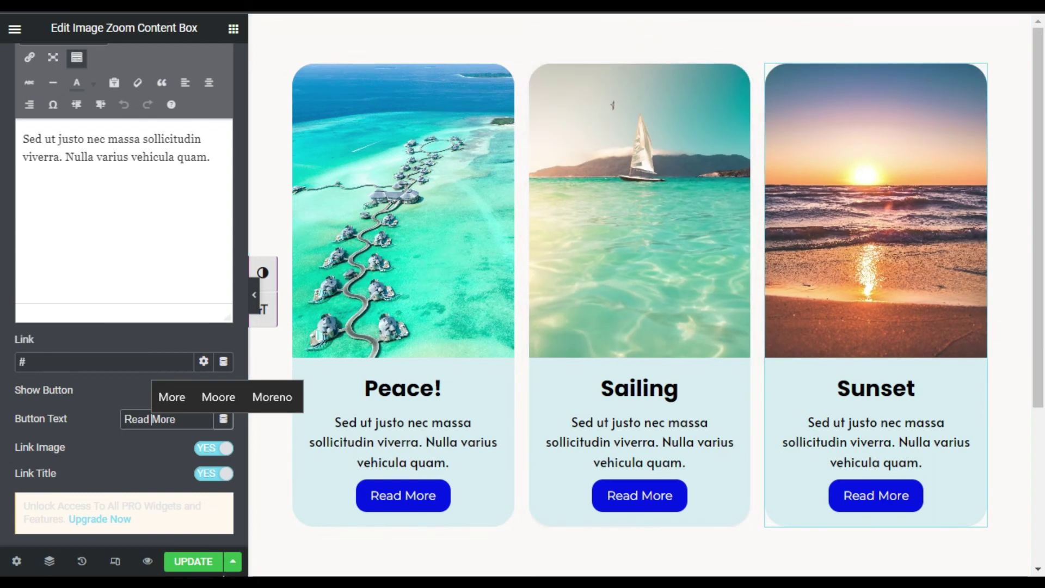
left_click(194, 561)
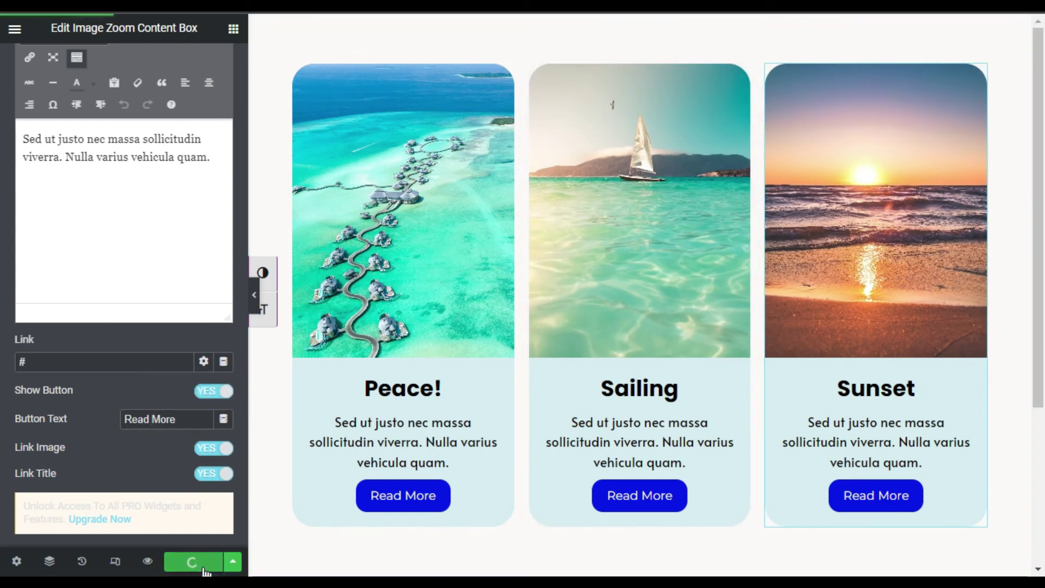
Preview the live page showing the Peace!, Sailing and Sunset cards.
left_click(148, 562)
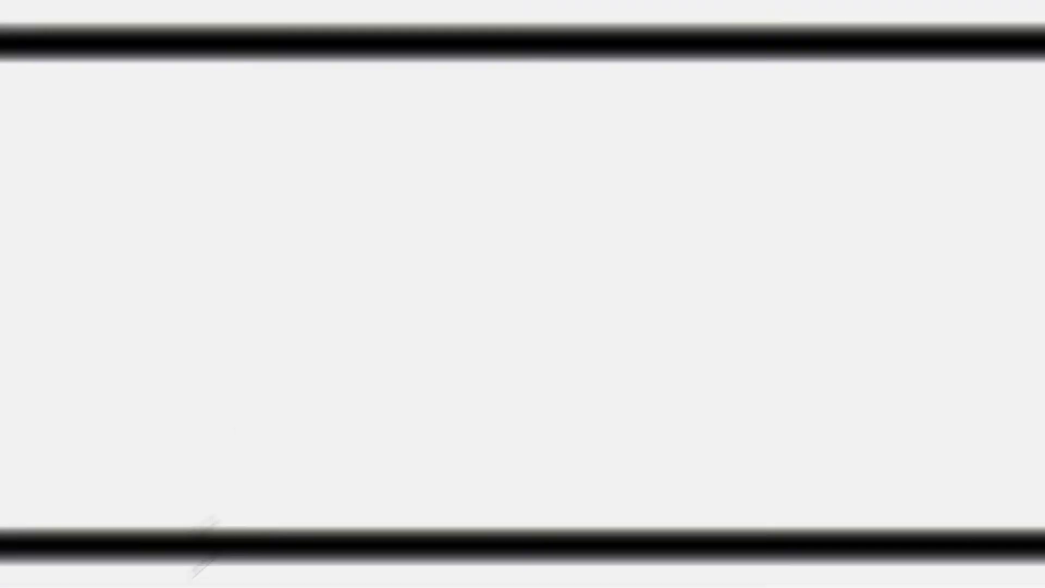